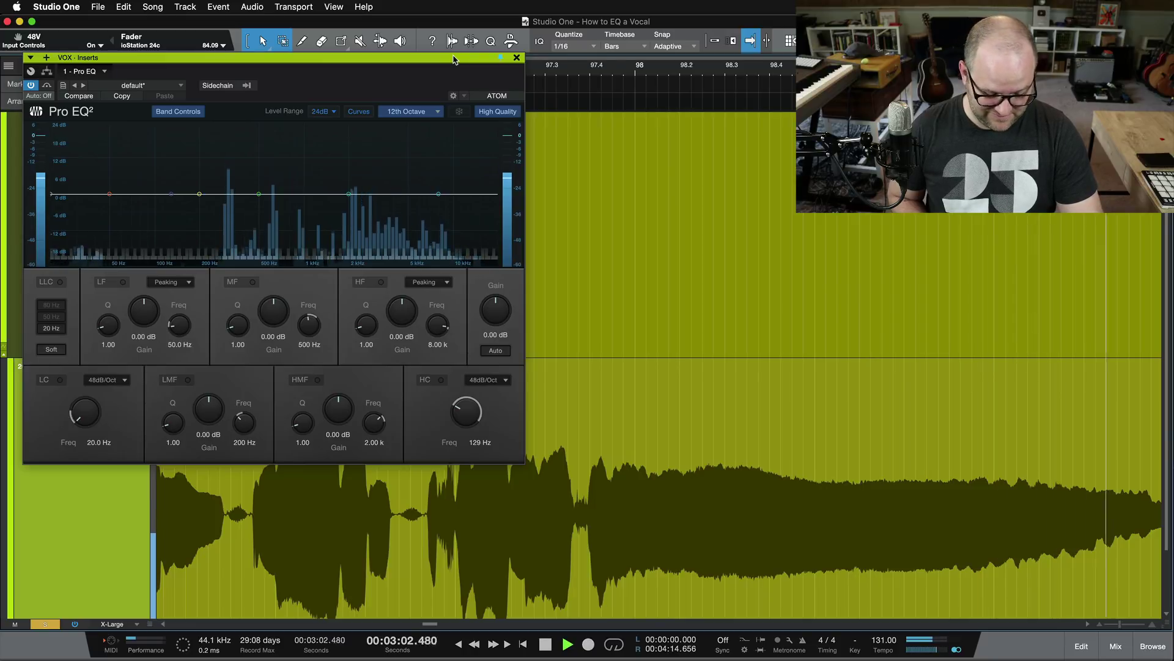
# Stop playback, move the EQ window aside and place the playhead at the start of the long sustained vocal note just before bar 98
pyautogui.press('space')
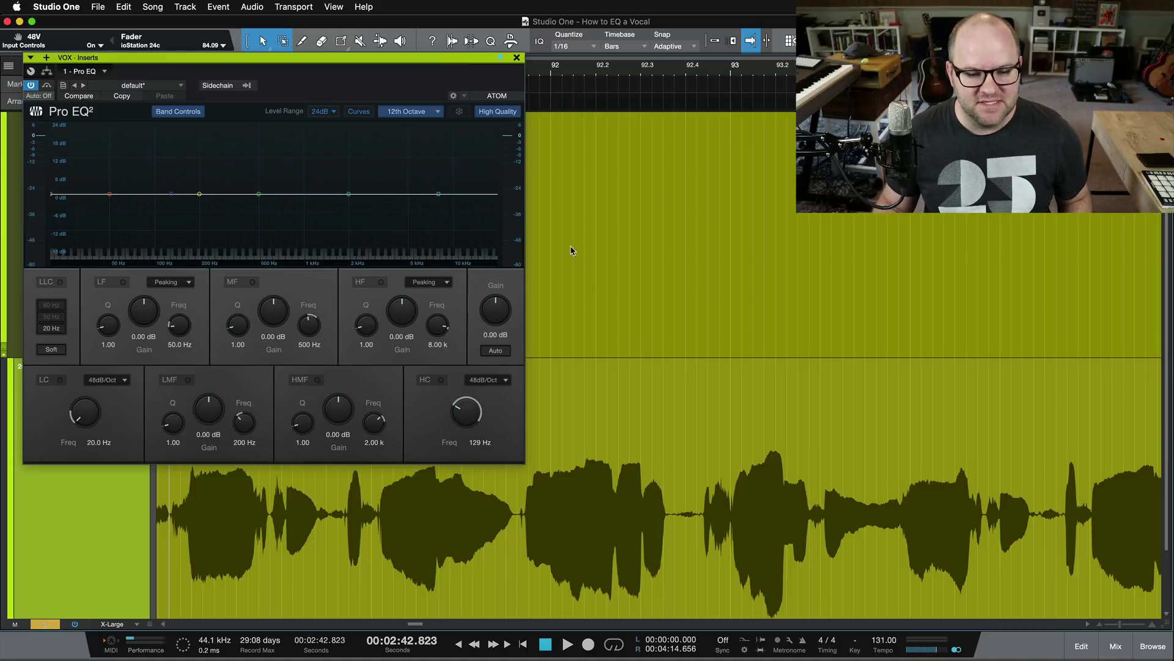
pyautogui.hscroll(10, 371, 543)
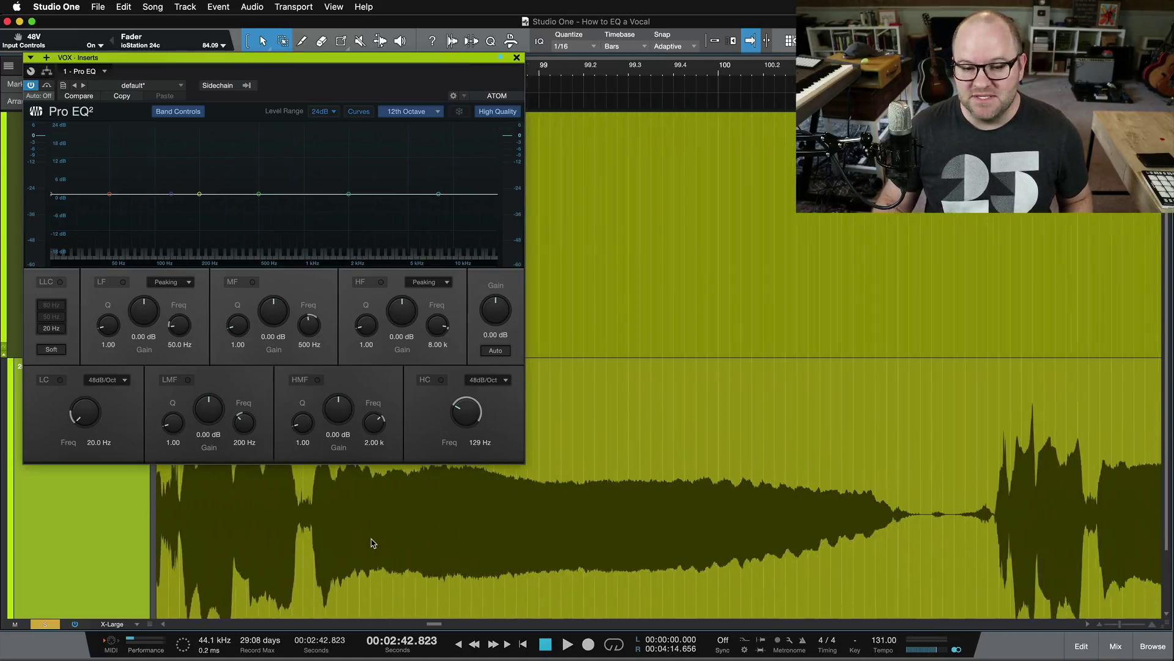
pyautogui.hscroll(-3, 372, 543)
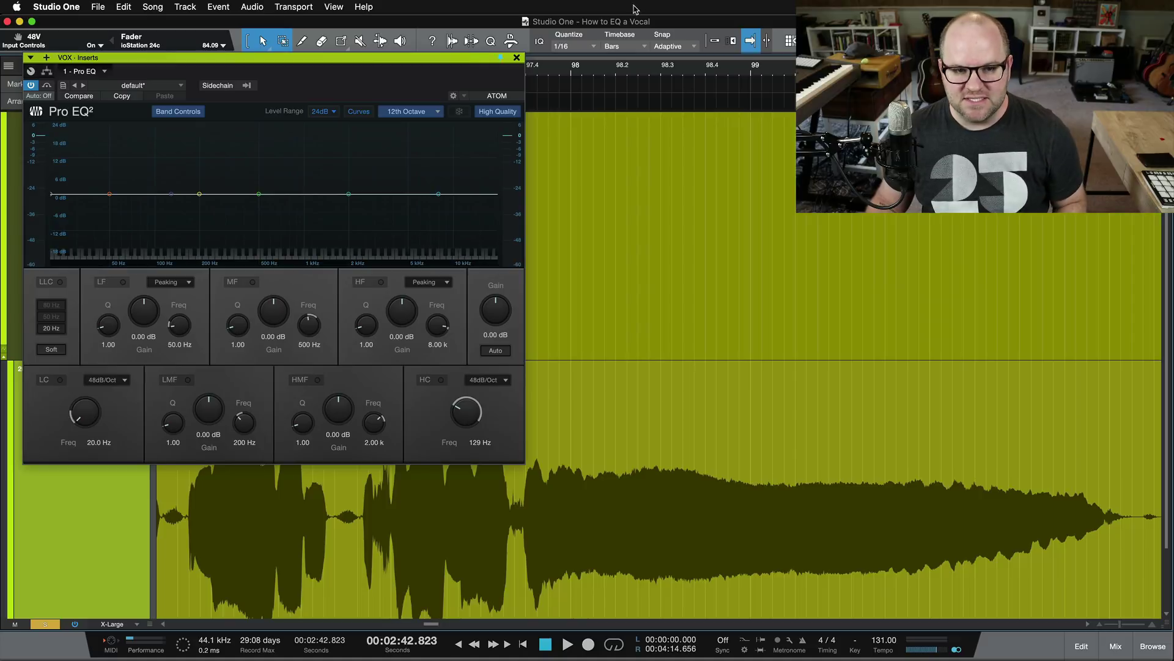
pyautogui.moveTo(463, 56); pyautogui.dragTo(435, 57)
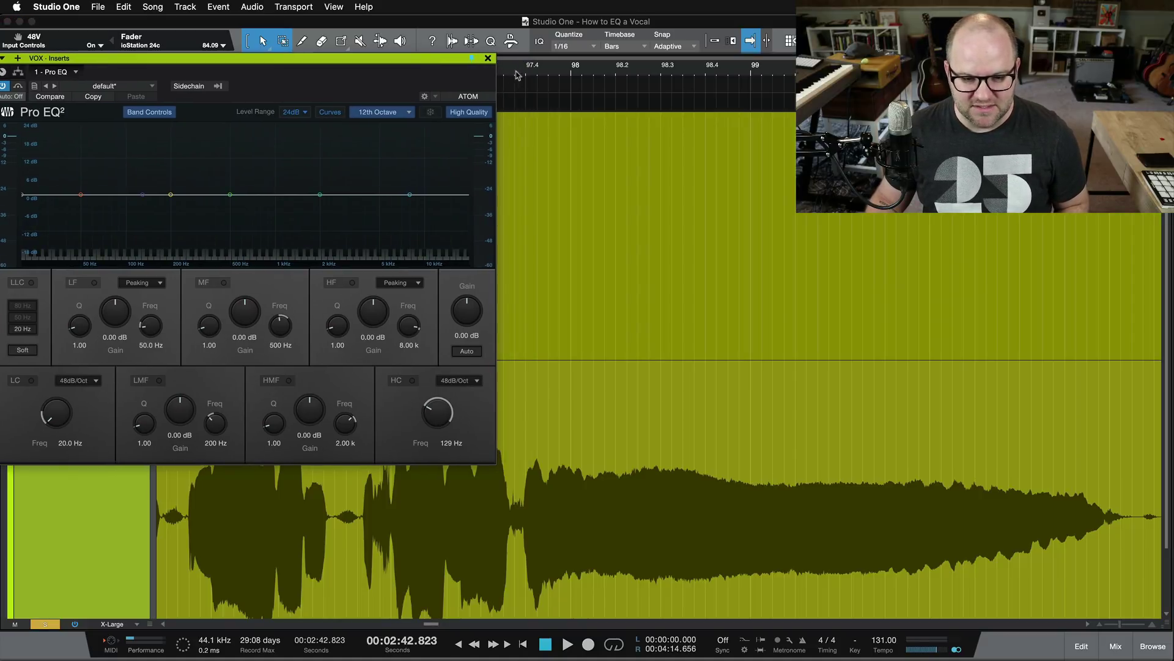
pyautogui.click(520, 73)
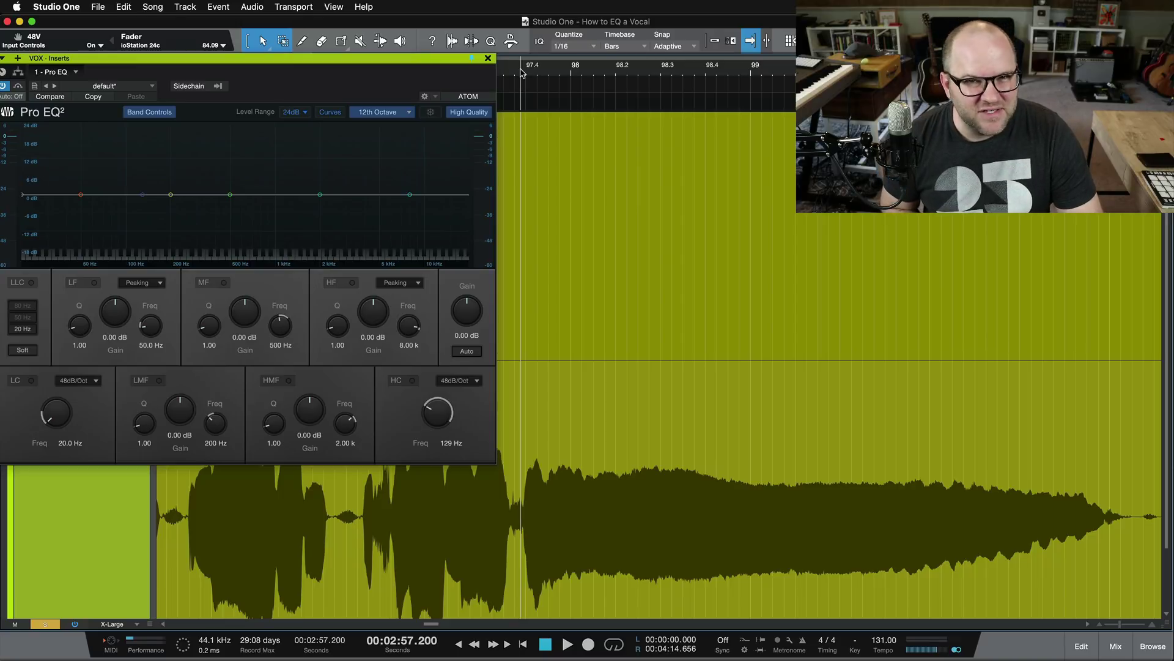
# Play the sustained note several times and examine its resonant peaks in the 12th Octave spectrum display of Pro EQ
pyautogui.press('space')
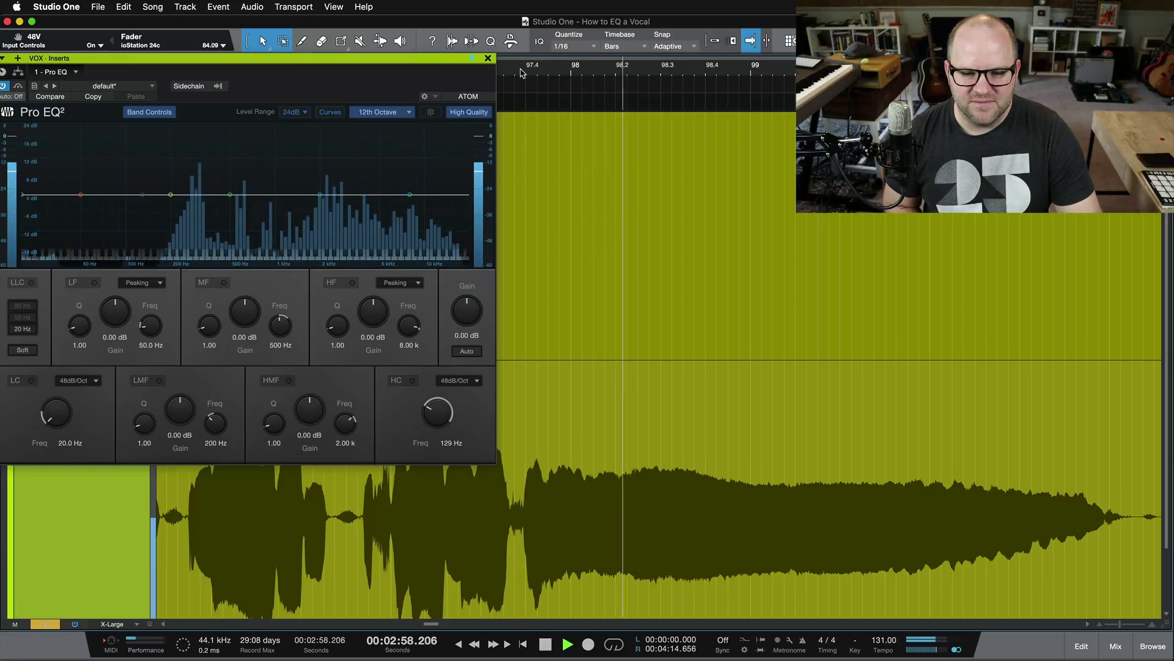
pyautogui.press('space')
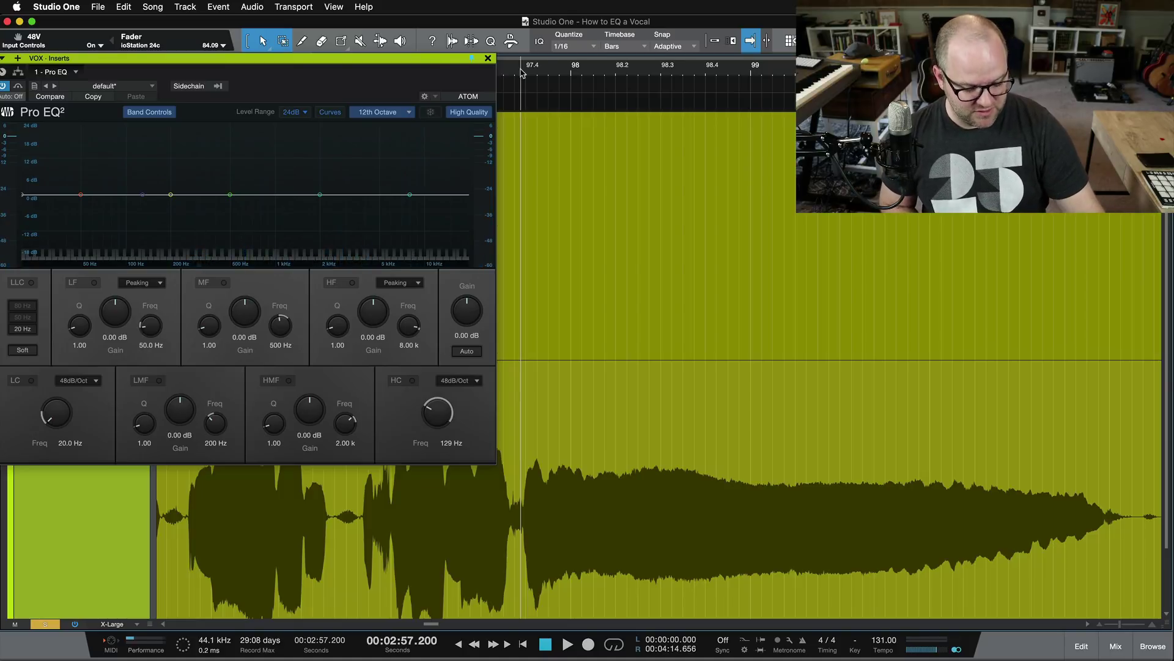
pyautogui.press('space')
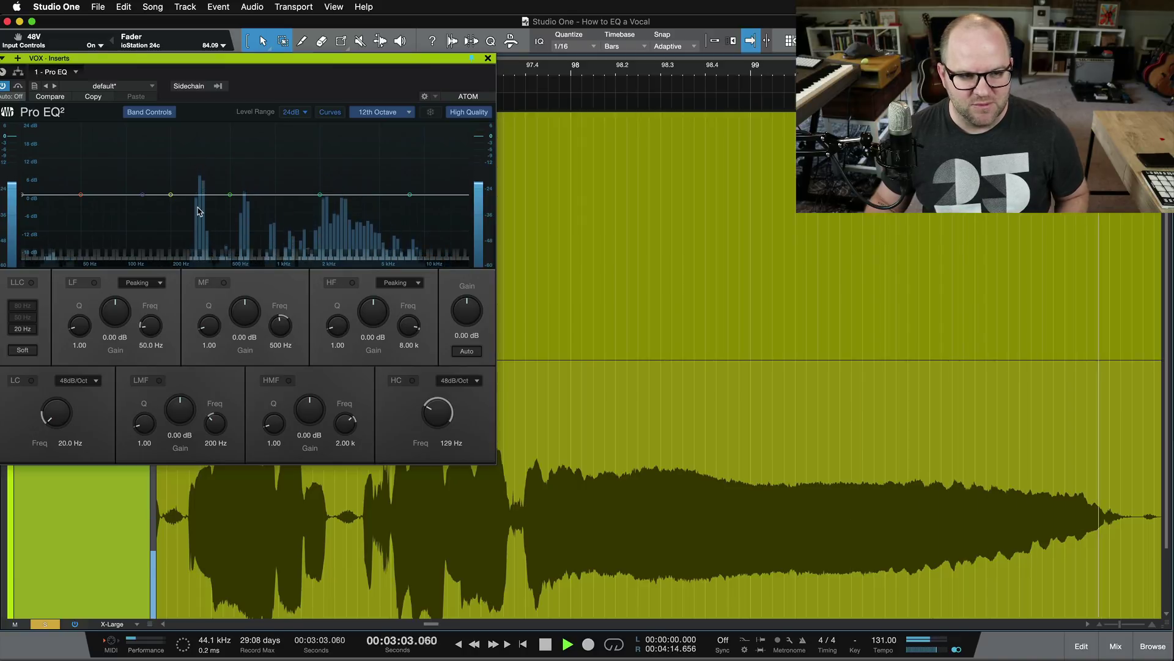
pyautogui.press('space')
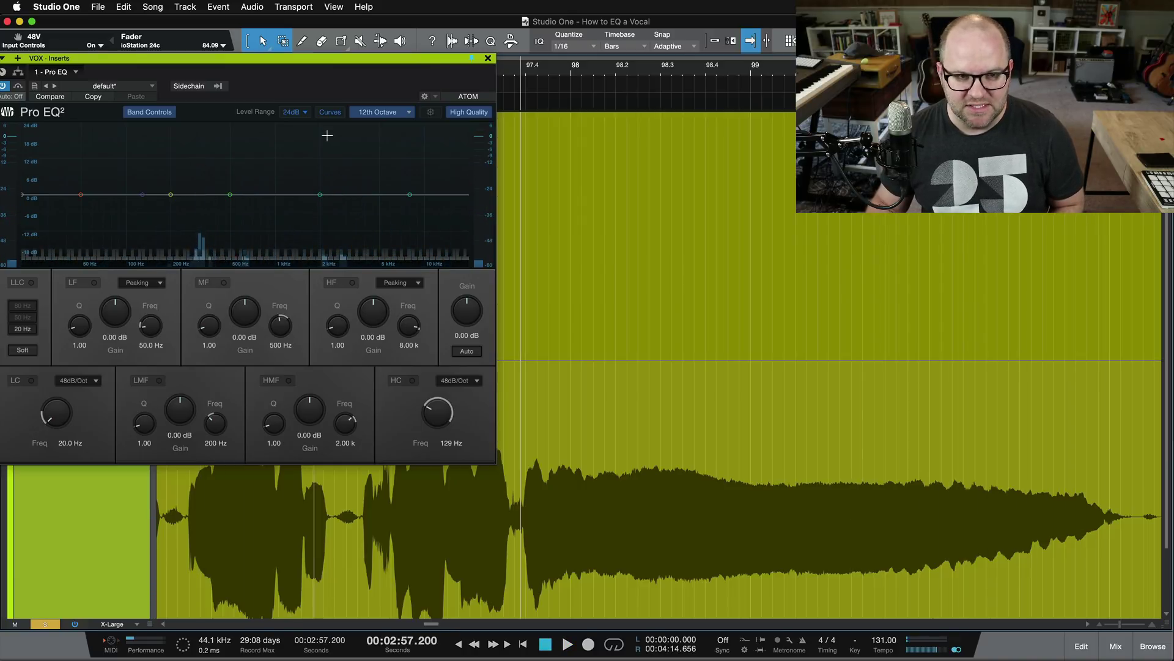
pyautogui.click(378, 111)
pyautogui.click(379, 102)
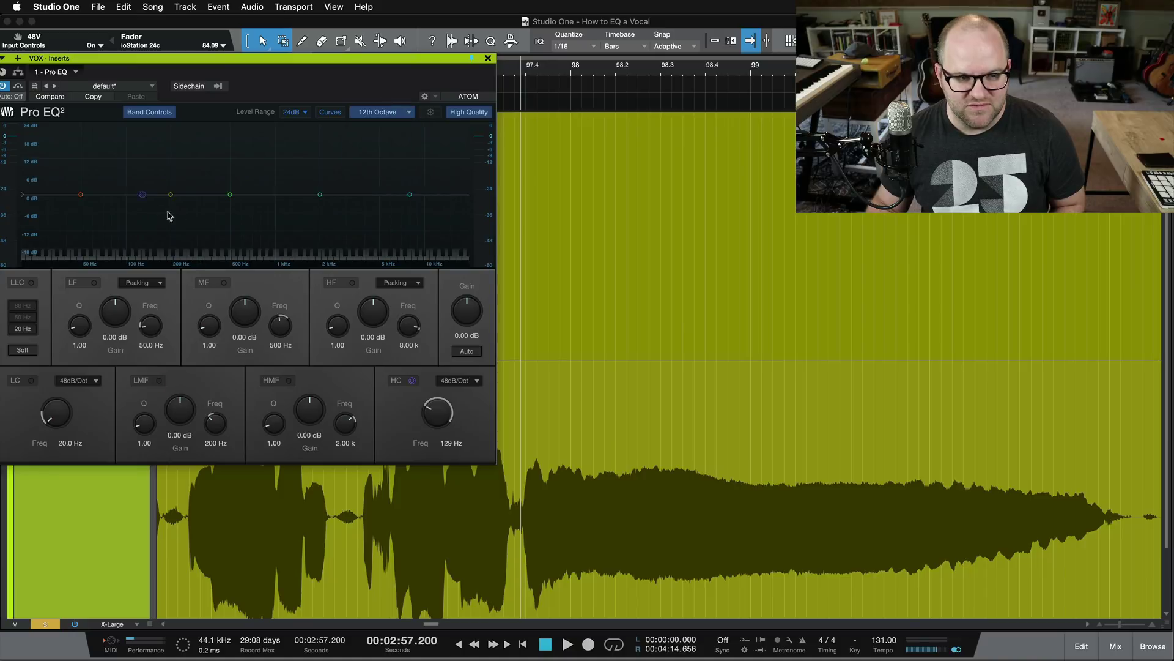
pyautogui.press('space')
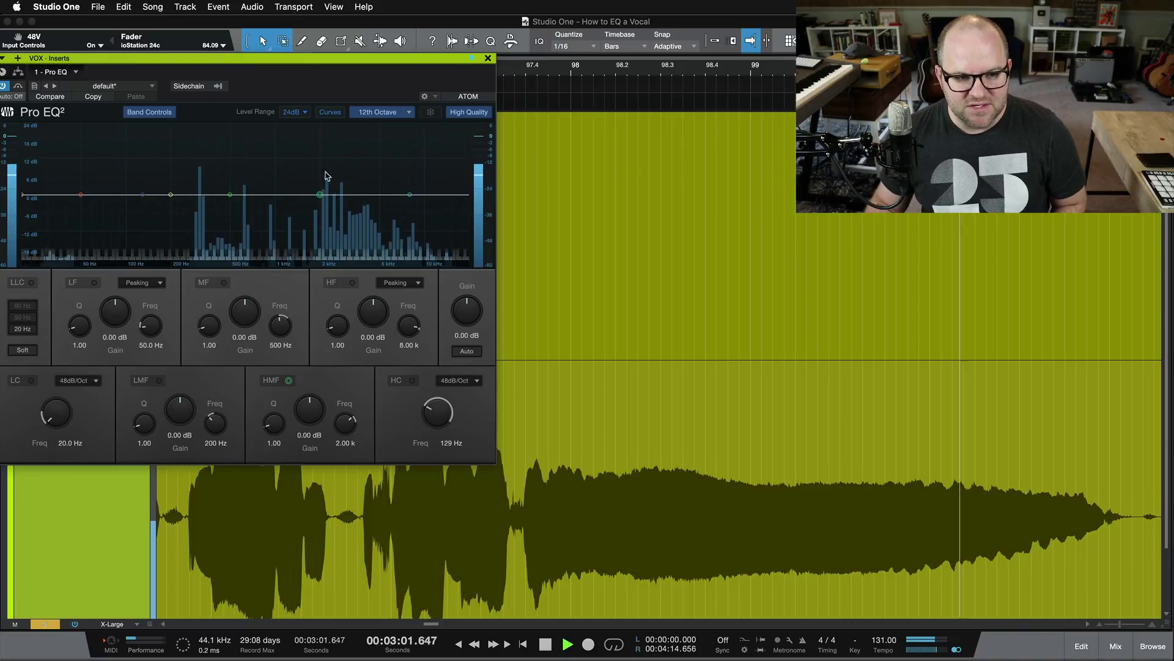
pyautogui.press('space')
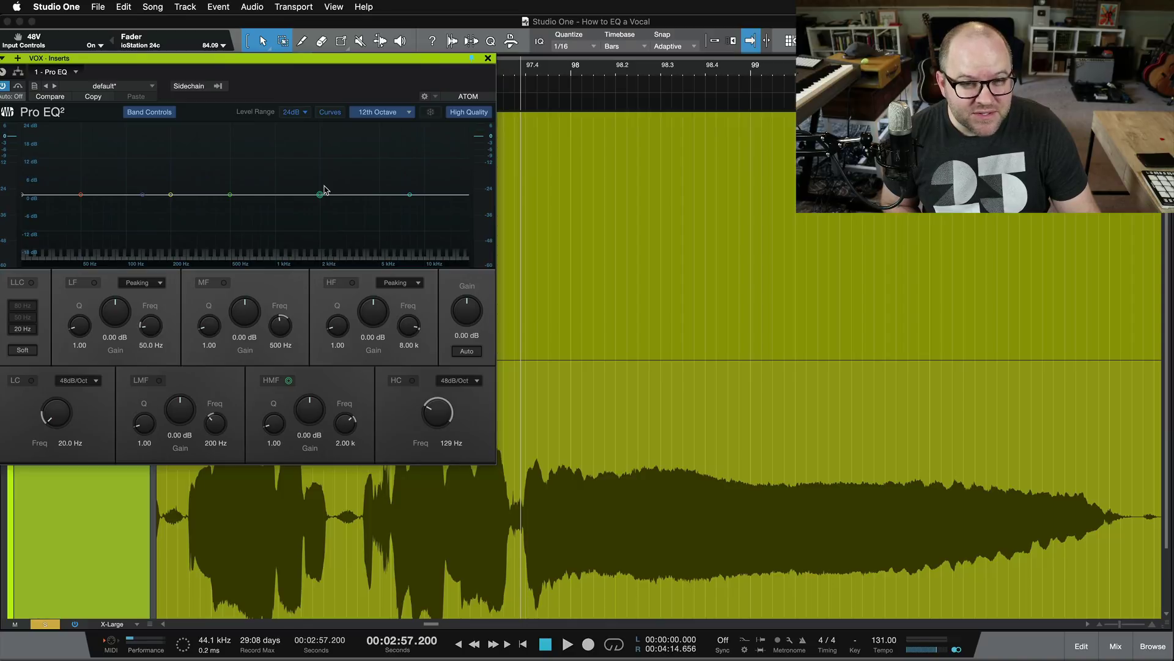
pyautogui.press('space')
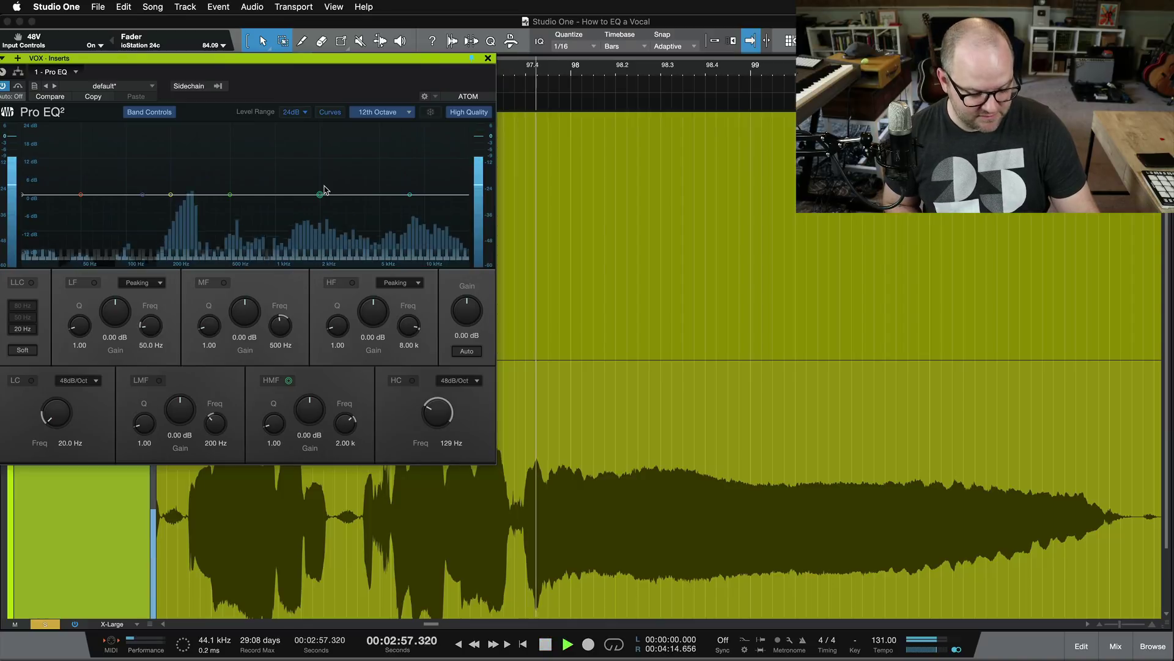
pyautogui.press('space')
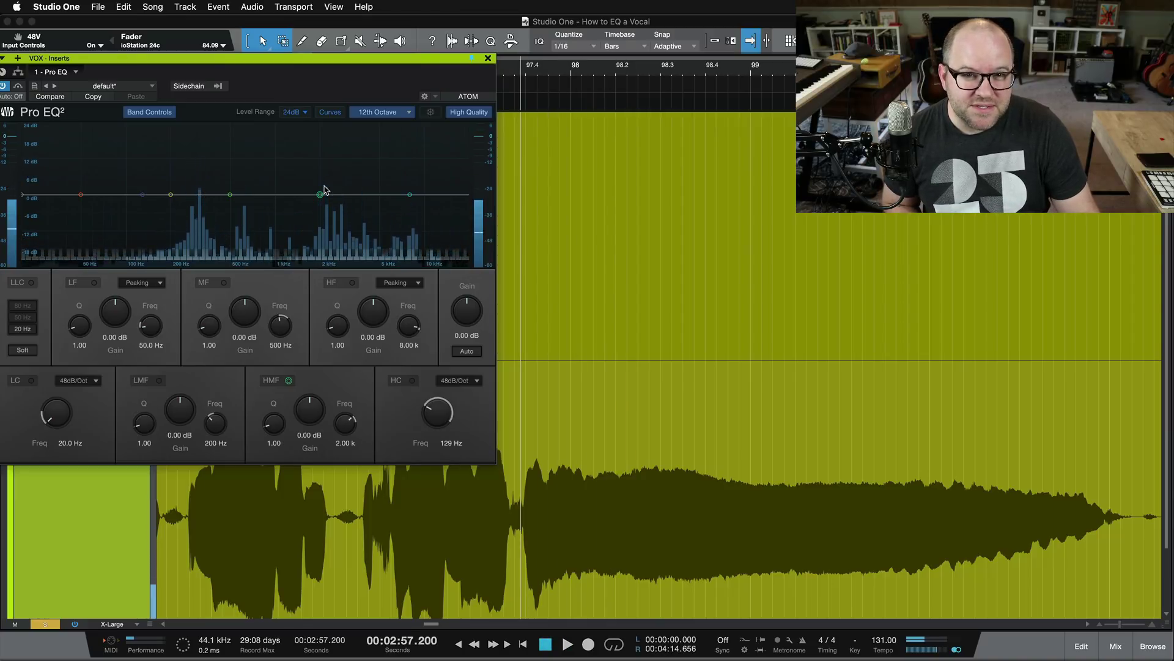
pyautogui.press('space')
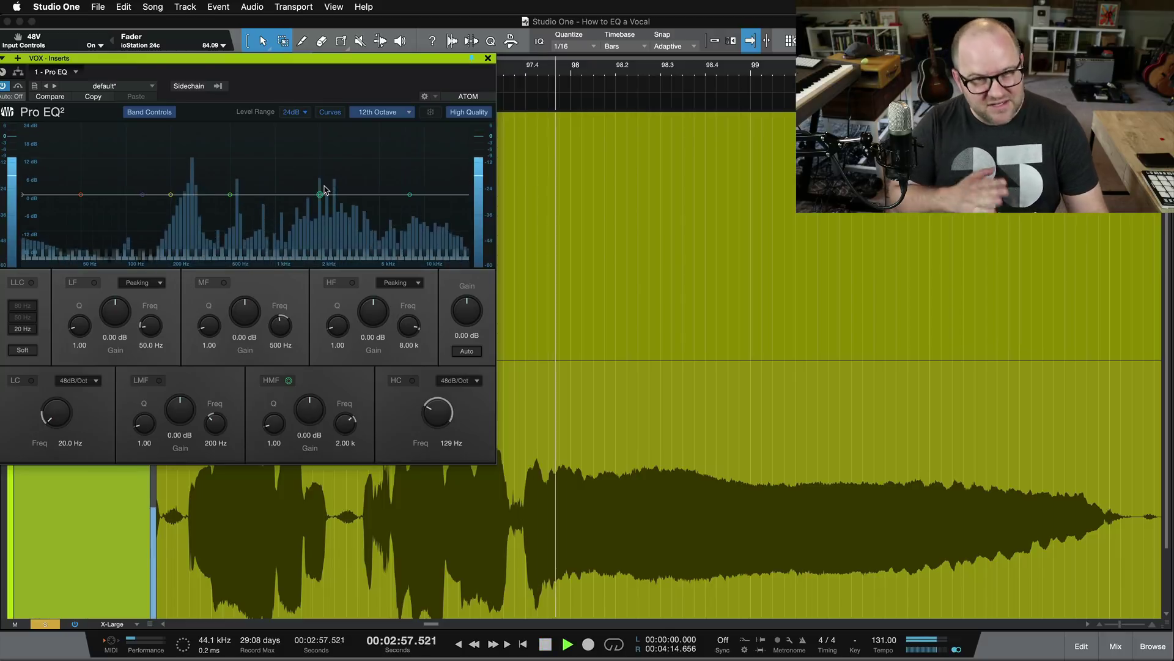
pyautogui.press('space')
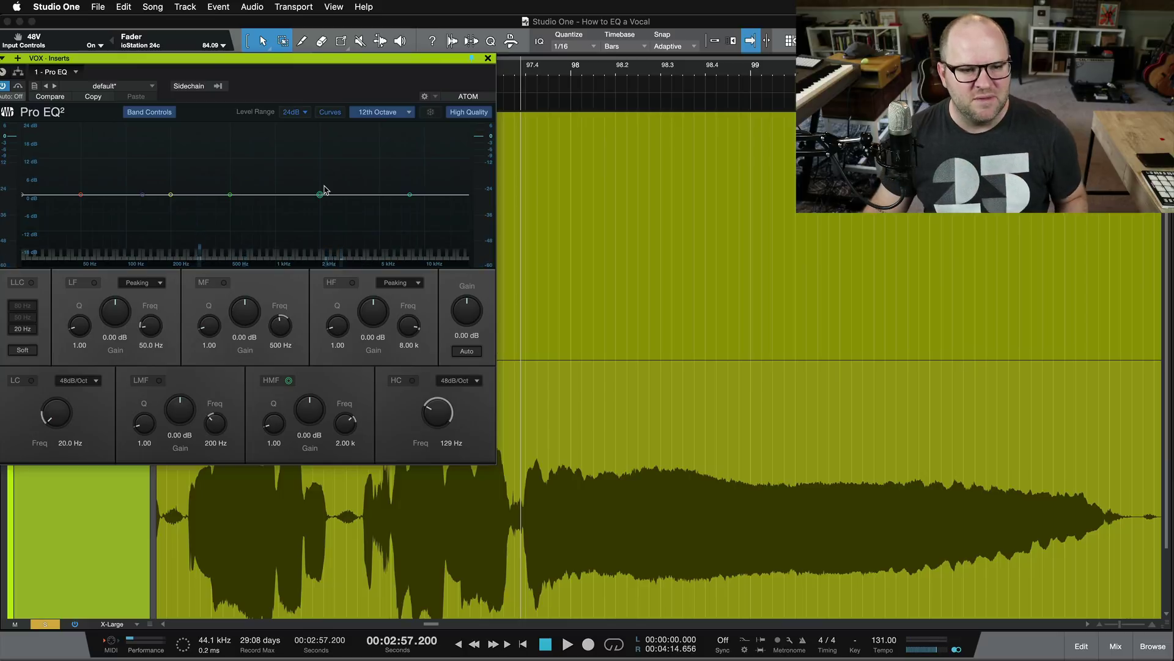
# Boost the HMF band to 24 dB with a Q of 3.70 and sweep it to about 4.77 kHz while the sustained note plays
pyautogui.moveTo(321, 196); pyautogui.dragTo(340, 144)
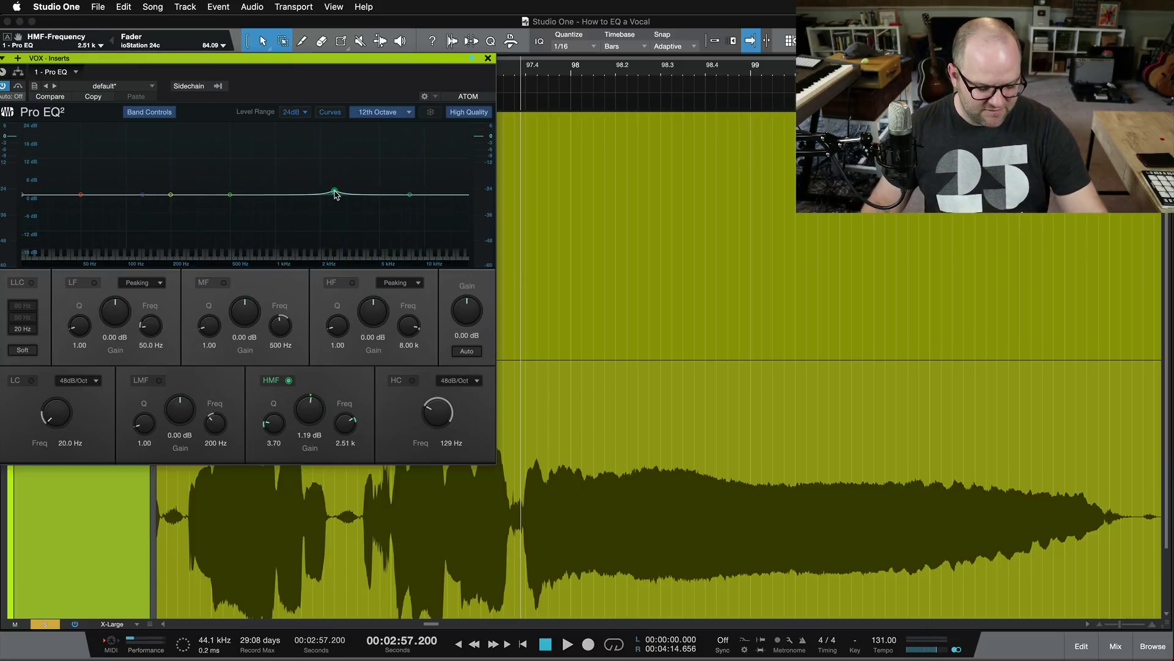
pyautogui.moveTo(335, 195); pyautogui.dragTo(401, 125)
pyautogui.press('space')
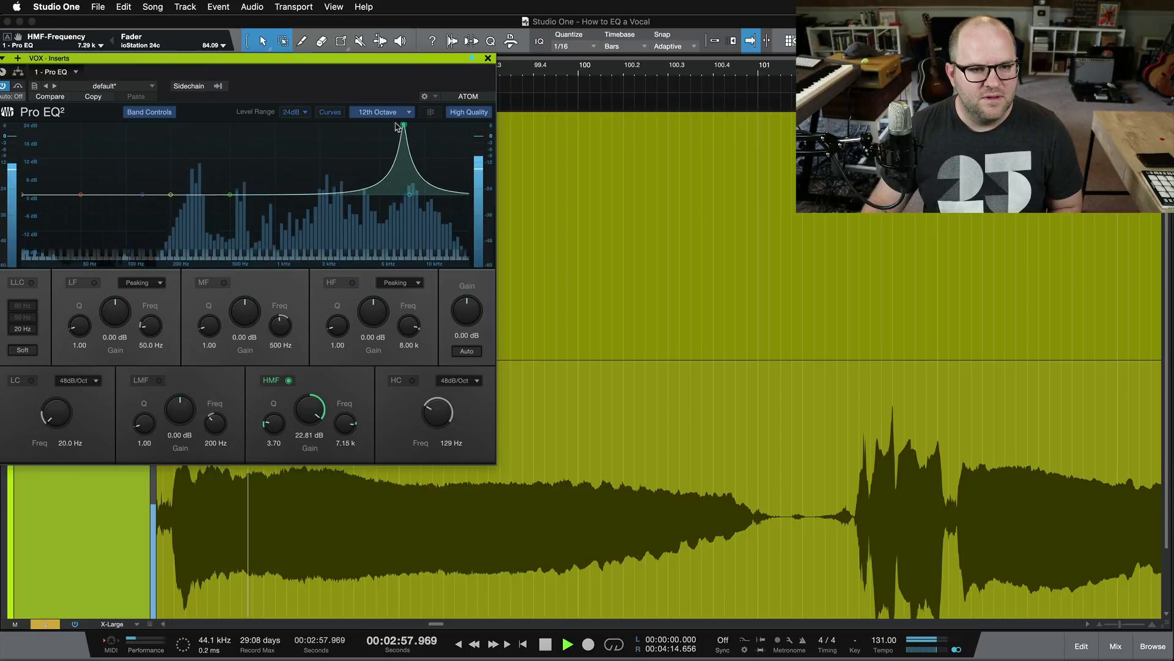
pyautogui.moveTo(401, 124); pyautogui.dragTo(377, 118)
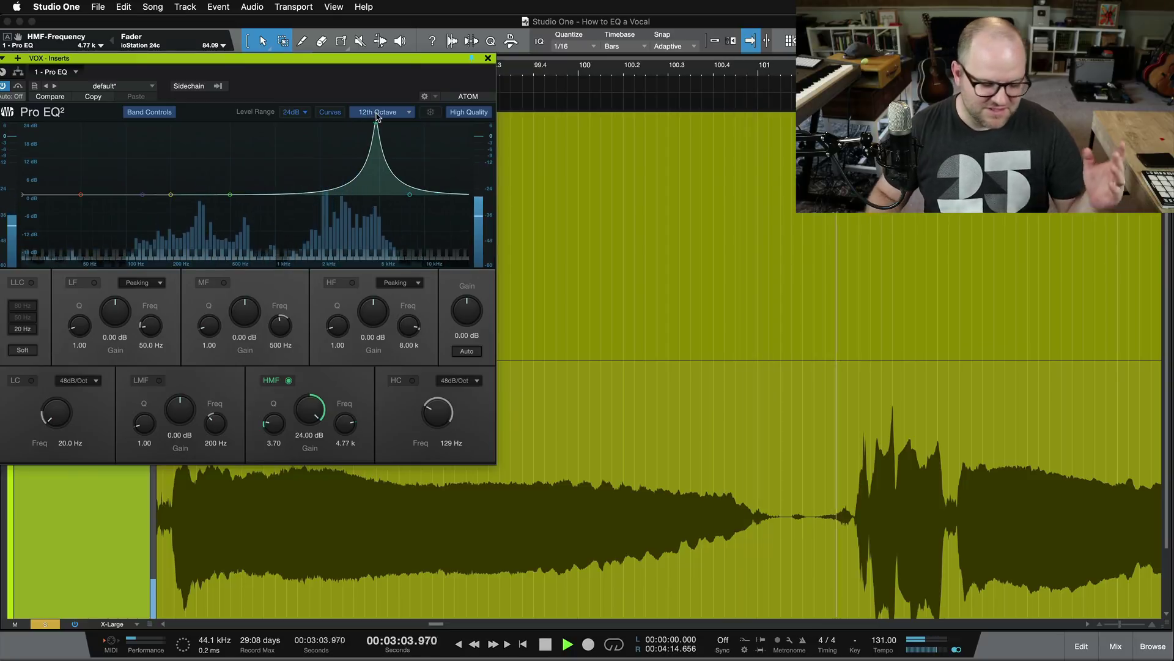
pyautogui.press('space')
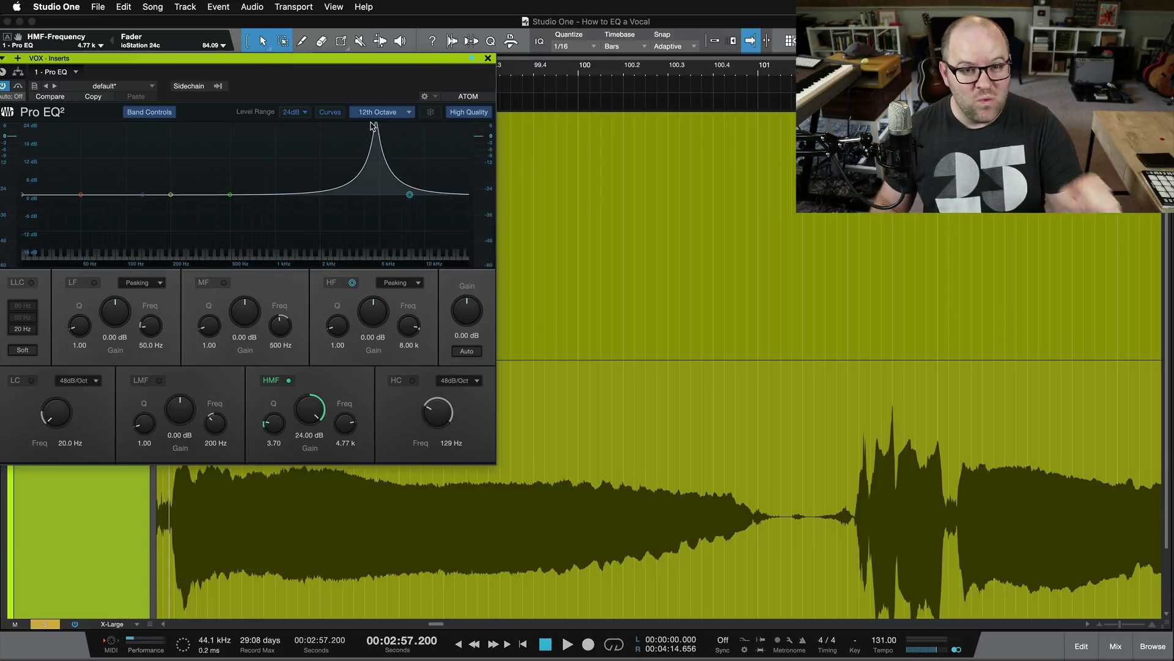
# Flatten the HMF gain to about 0 dB for comparison during playback, and boost it again to 19.44 dB at 5.04 kHz
pyautogui.press('space')
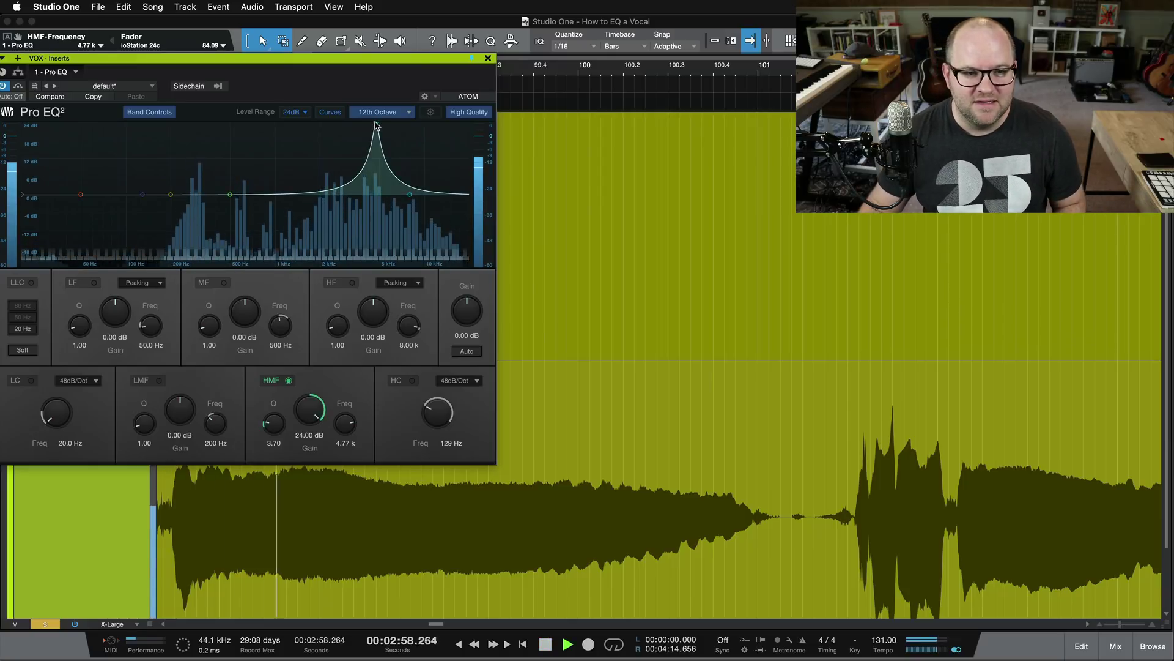
pyautogui.moveTo(376, 126); pyautogui.dragTo(390, 195)
pyautogui.press('space')
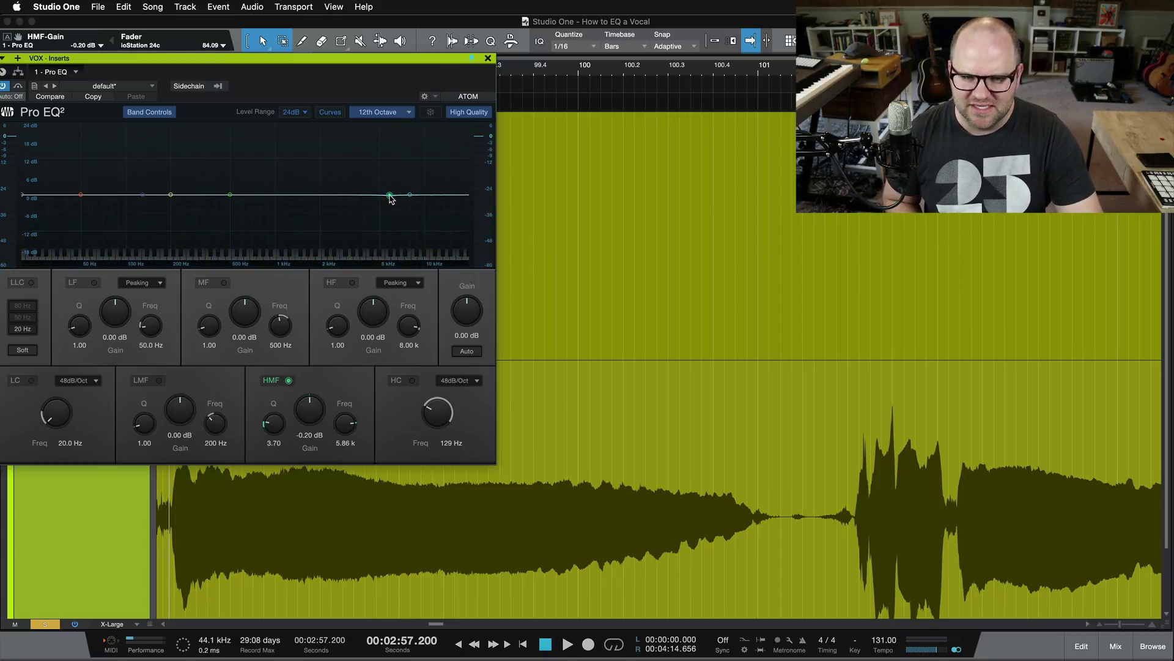
pyautogui.press('space')
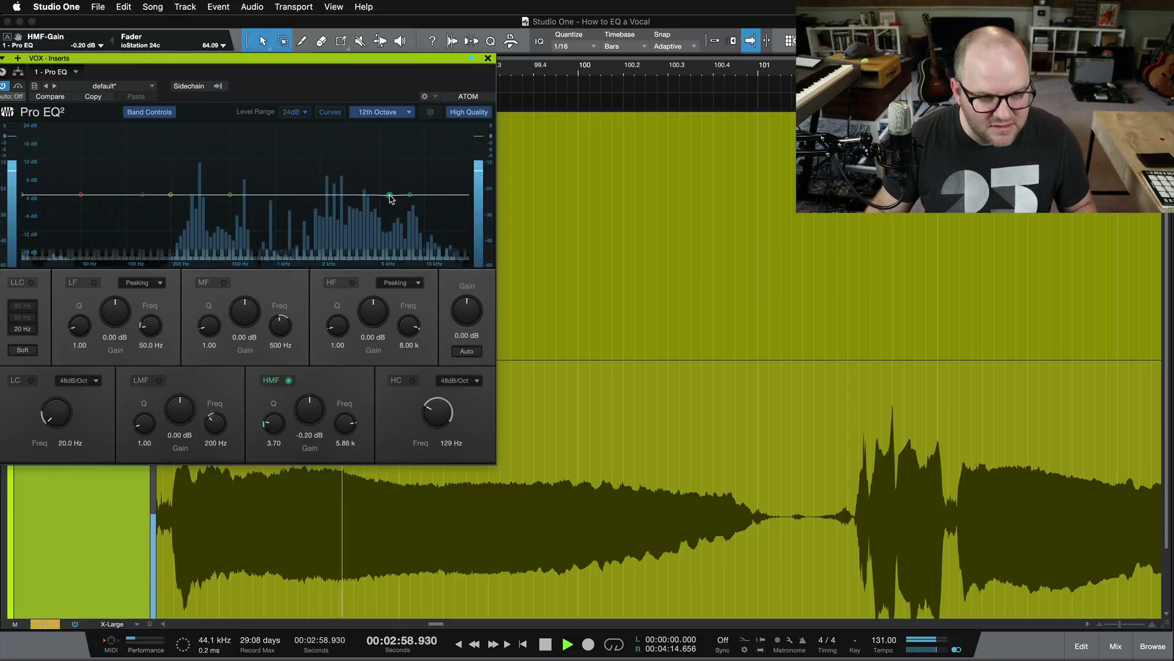
pyautogui.press('space')
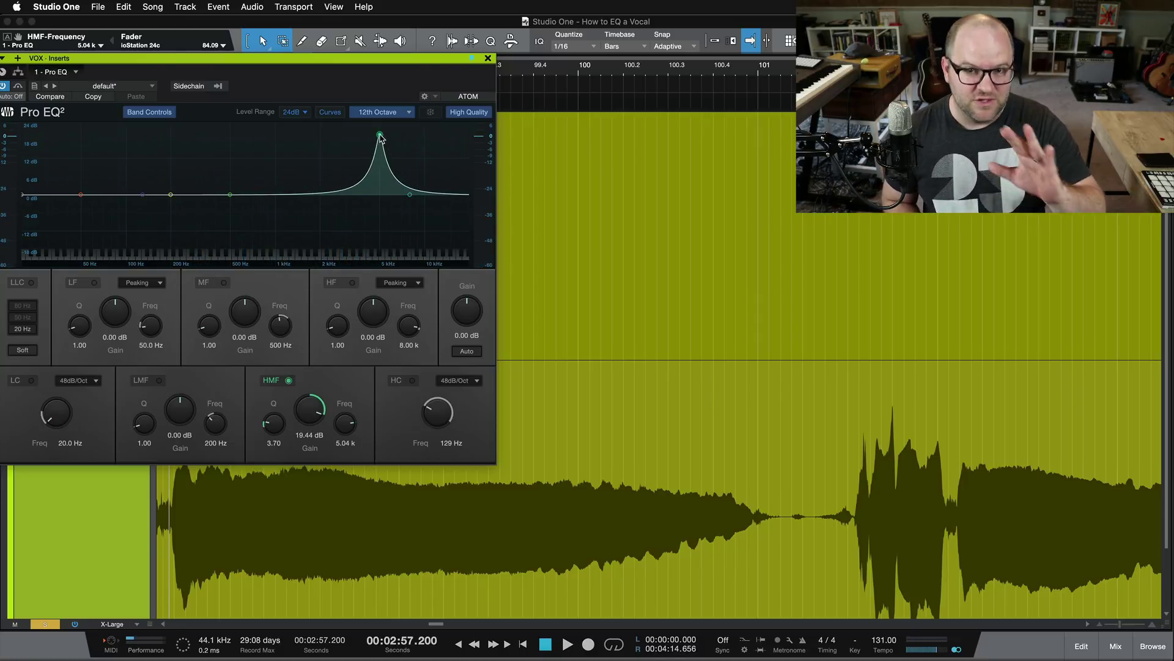
# Sweep the boosted HMF band to 4.02 kHz at 23.80 dB during playback and narrow it to a Q of 9.70
pyautogui.press('space')
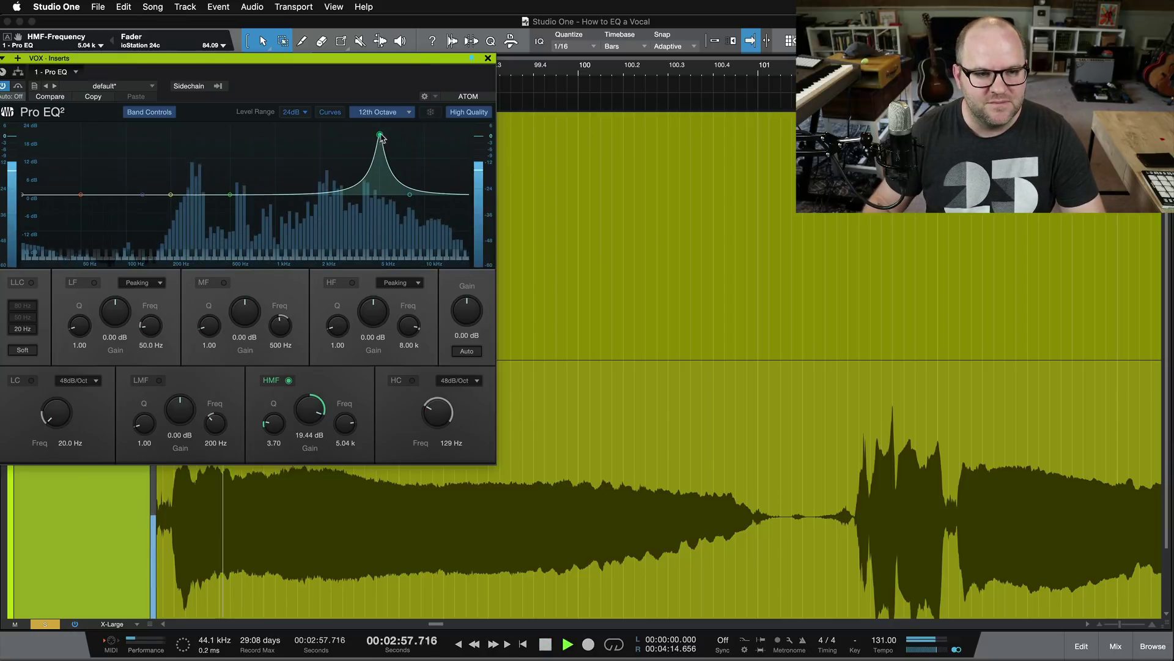
pyautogui.moveTo(380, 136); pyautogui.dragTo(366, 126)
pyautogui.scroll(6, 366, 125)
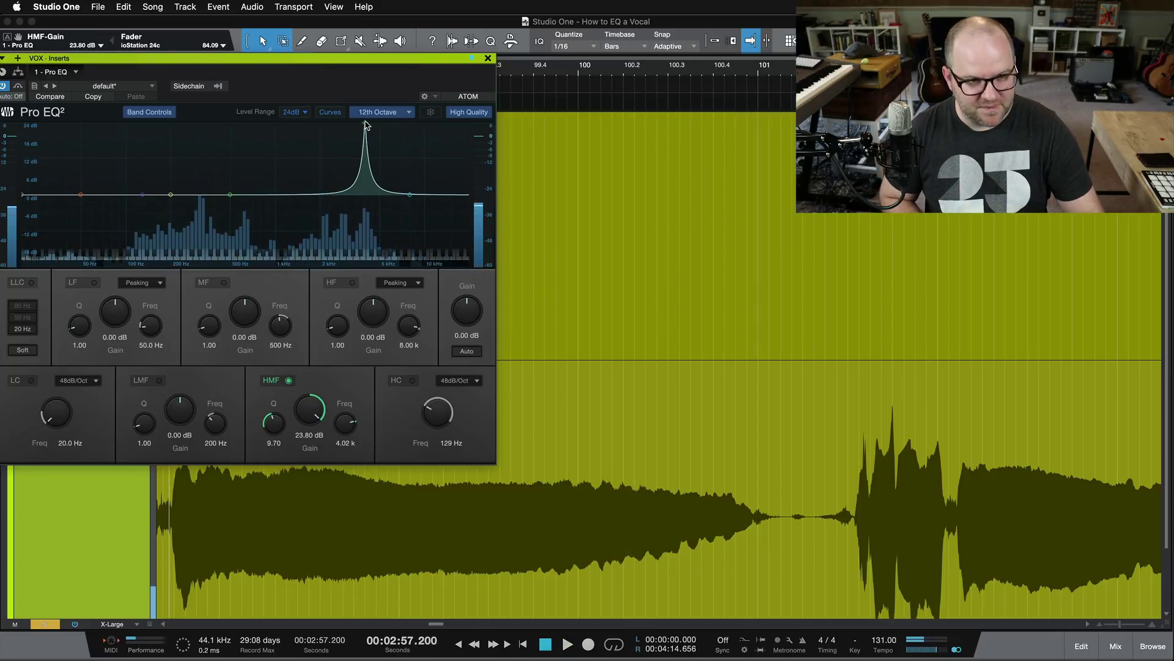
pyautogui.press('space')
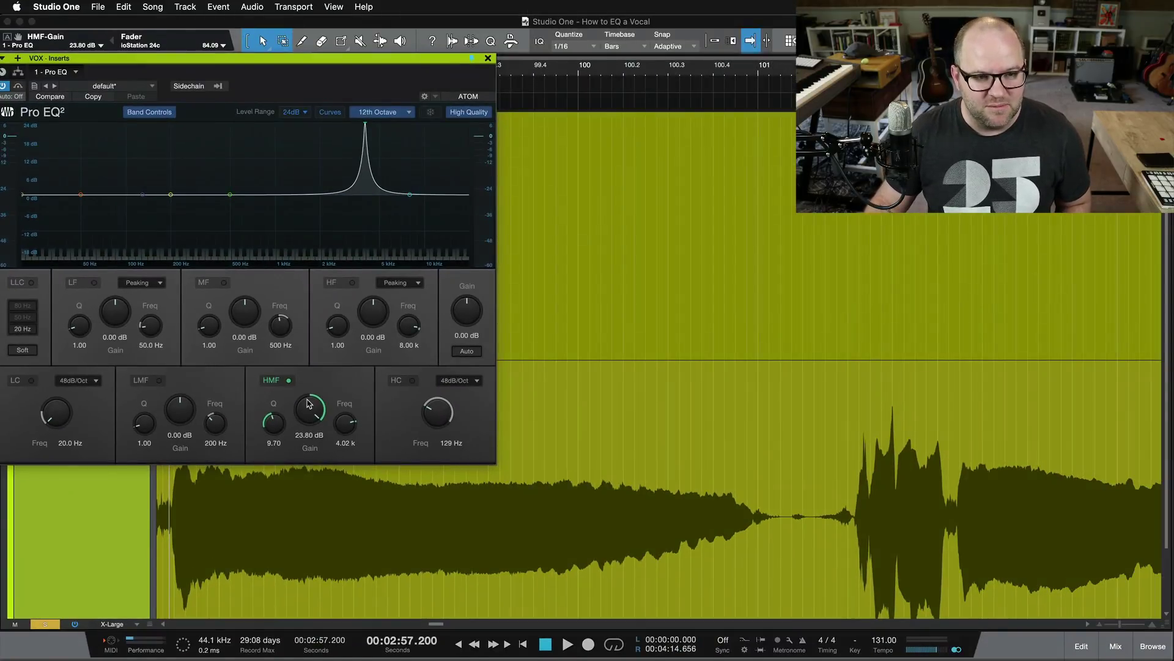
# Turn the HMF band into a narrow cut of about -14 dB with a Q of 22.12, and audition it against the bypassed band
pyautogui.moveTo(309, 403); pyautogui.dragTo(298, 449)
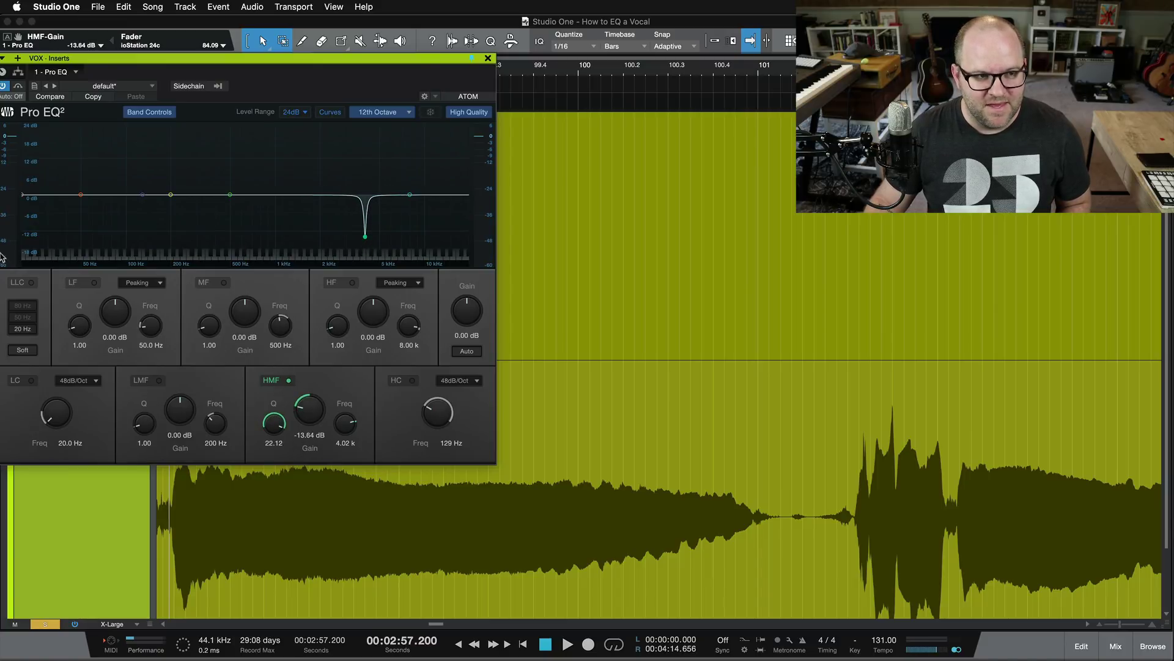
pyautogui.press('space')
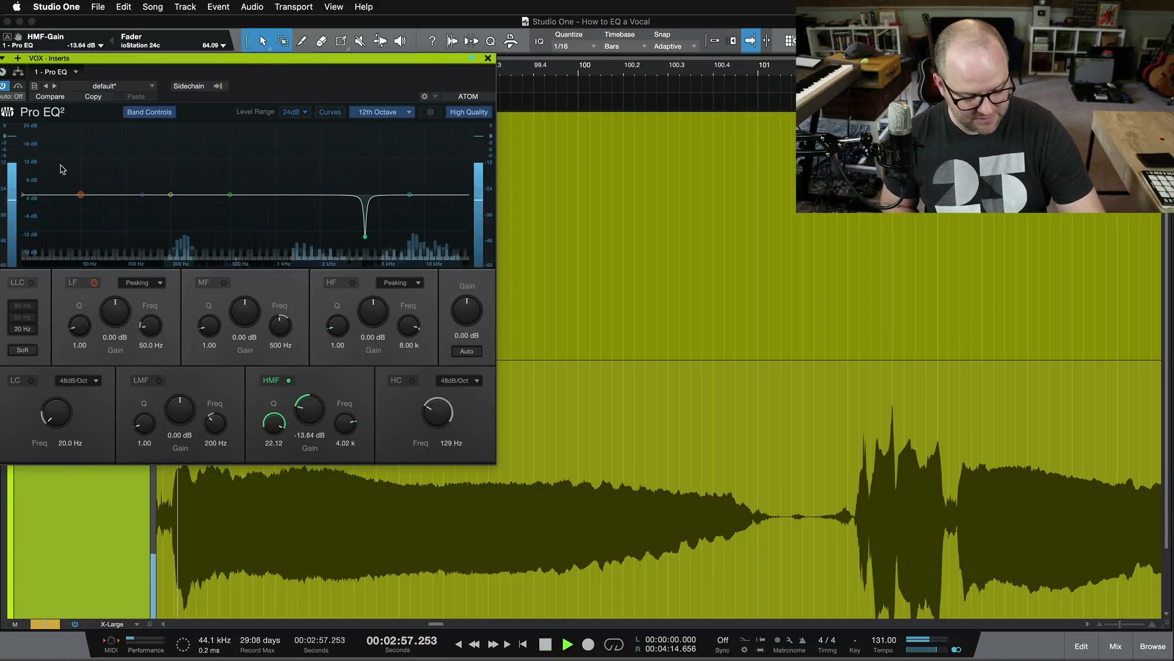
pyautogui.click(288, 380)
pyautogui.click(287, 381)
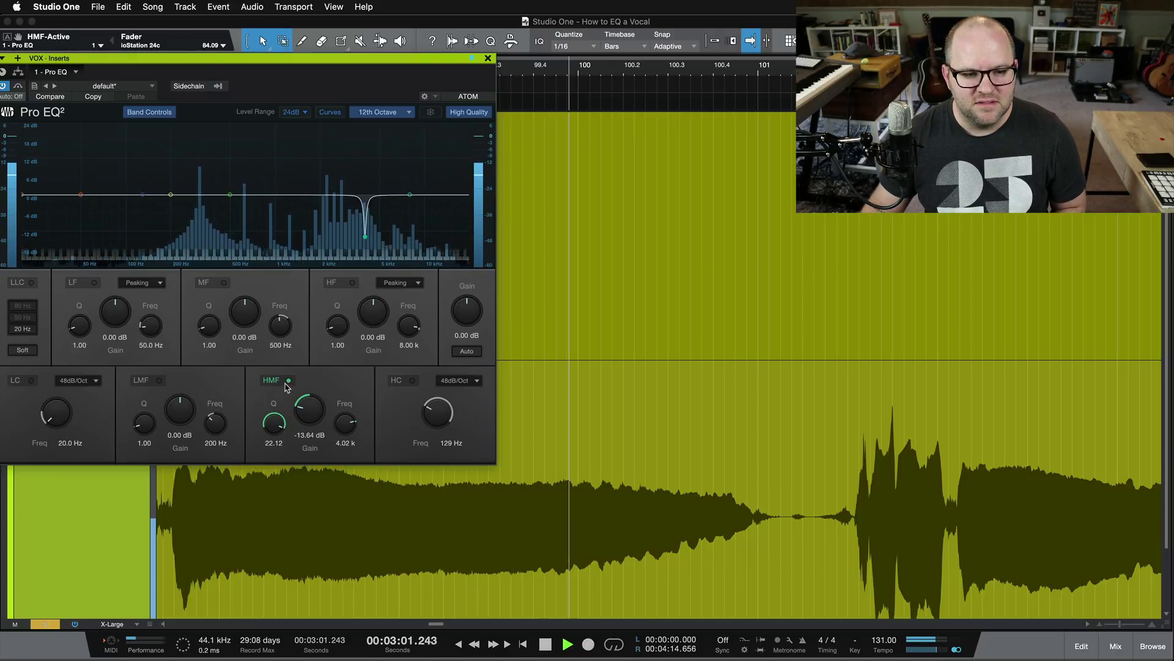
pyautogui.click(288, 381)
pyautogui.click(288, 381)
pyautogui.press('space')
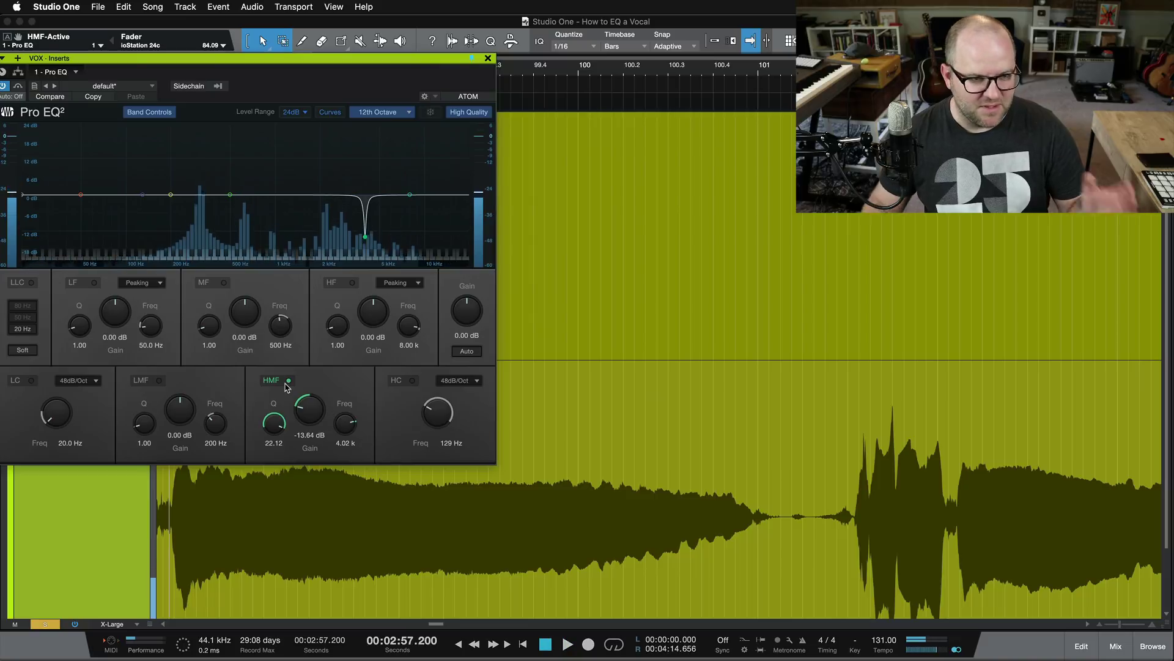
# Switch the HMF band off and back on again to compare the sustained note without and with the 4.02 kHz cut
pyautogui.click(286, 382)
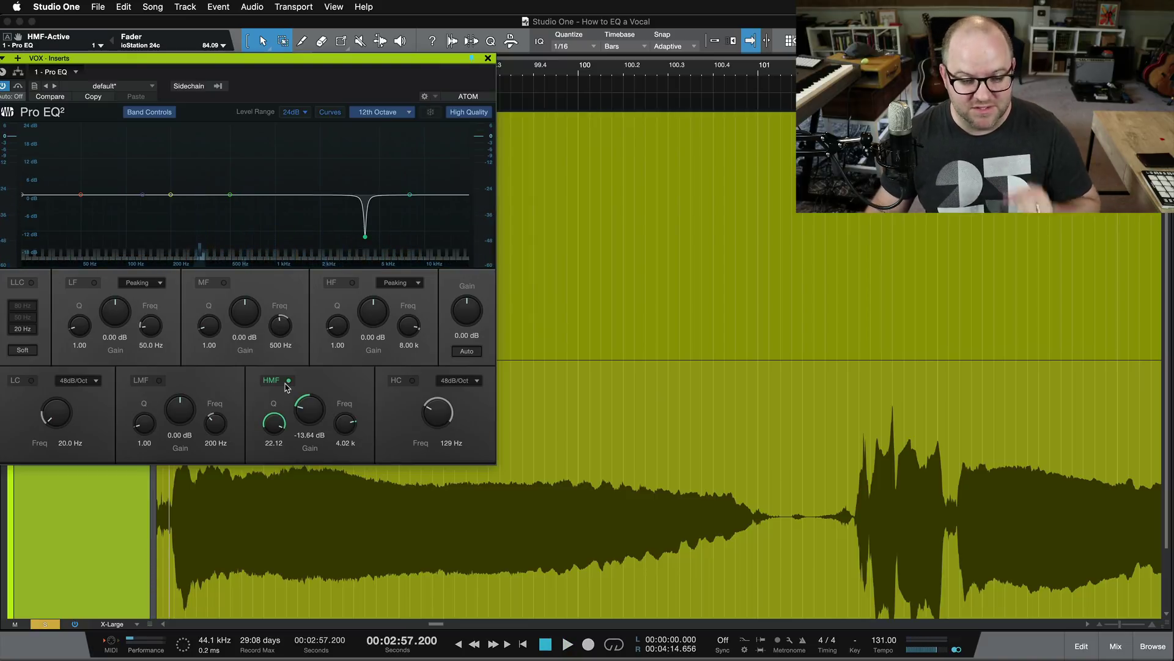
pyautogui.click(285, 382)
pyautogui.click(286, 382)
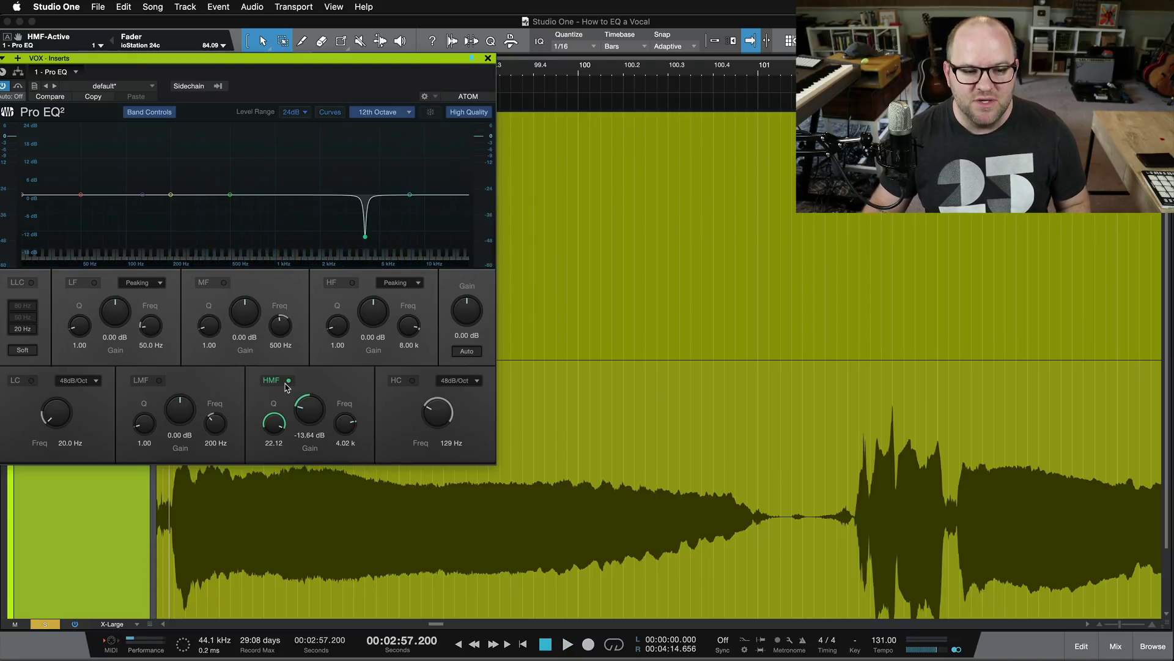
pyautogui.click(285, 383)
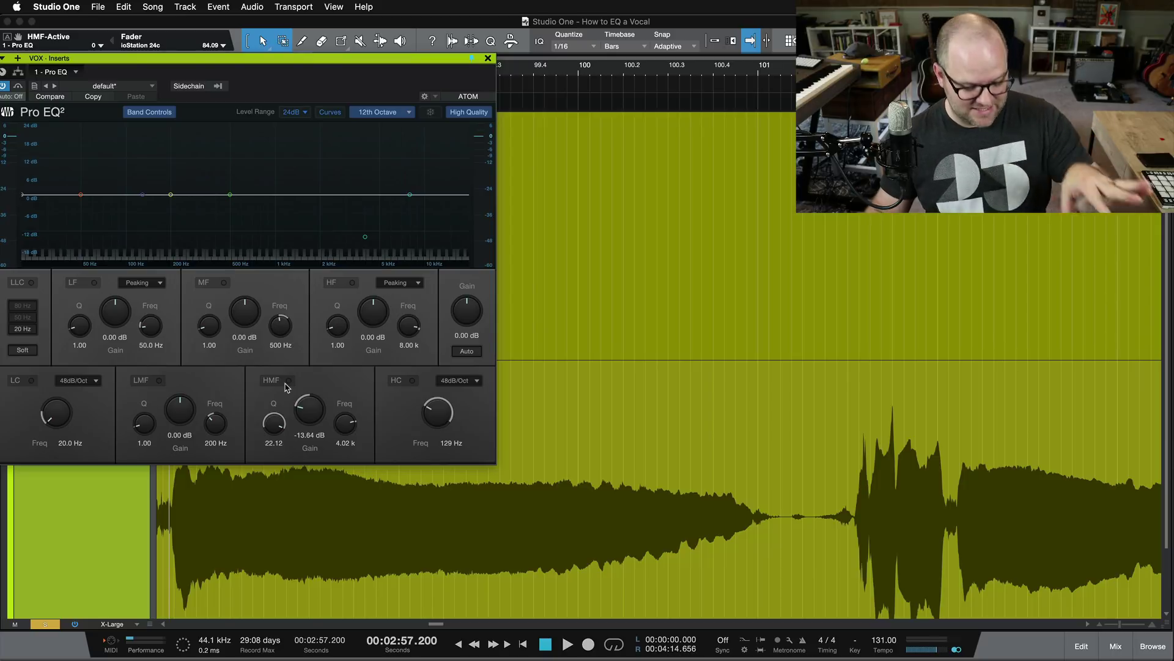
pyautogui.press('space')
pyautogui.click(286, 384)
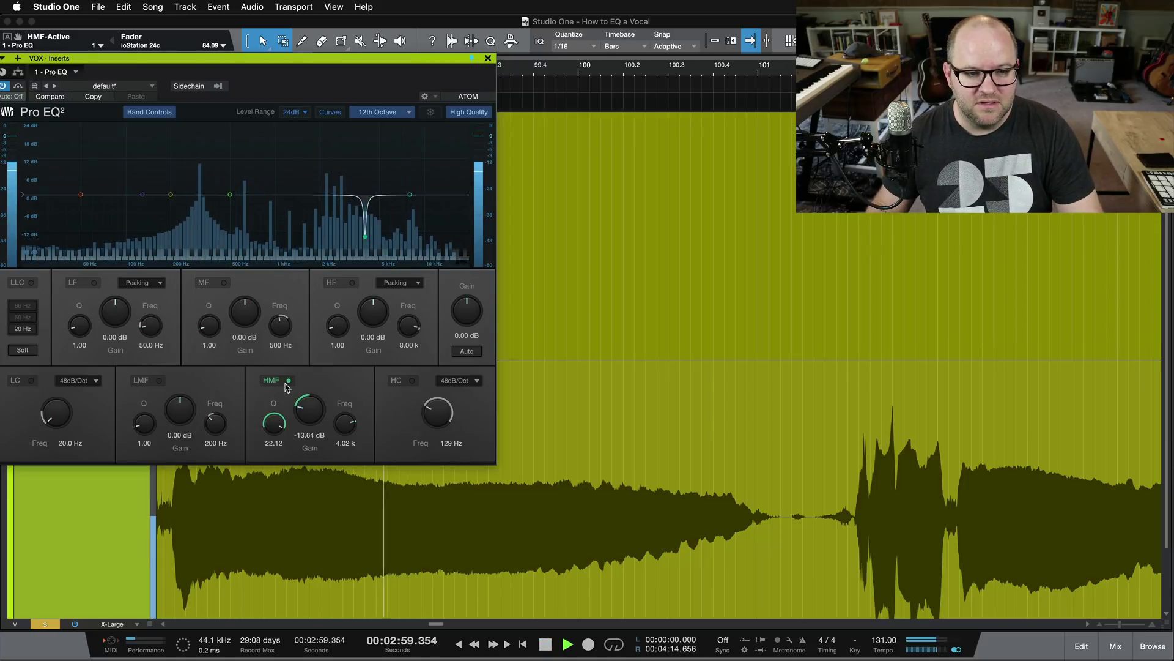
# Replay the sustained note while toggling the HMF band off and on, leave it enabled, and ease its cut to -12.20 dB
pyautogui.click(285, 385)
pyautogui.click(286, 384)
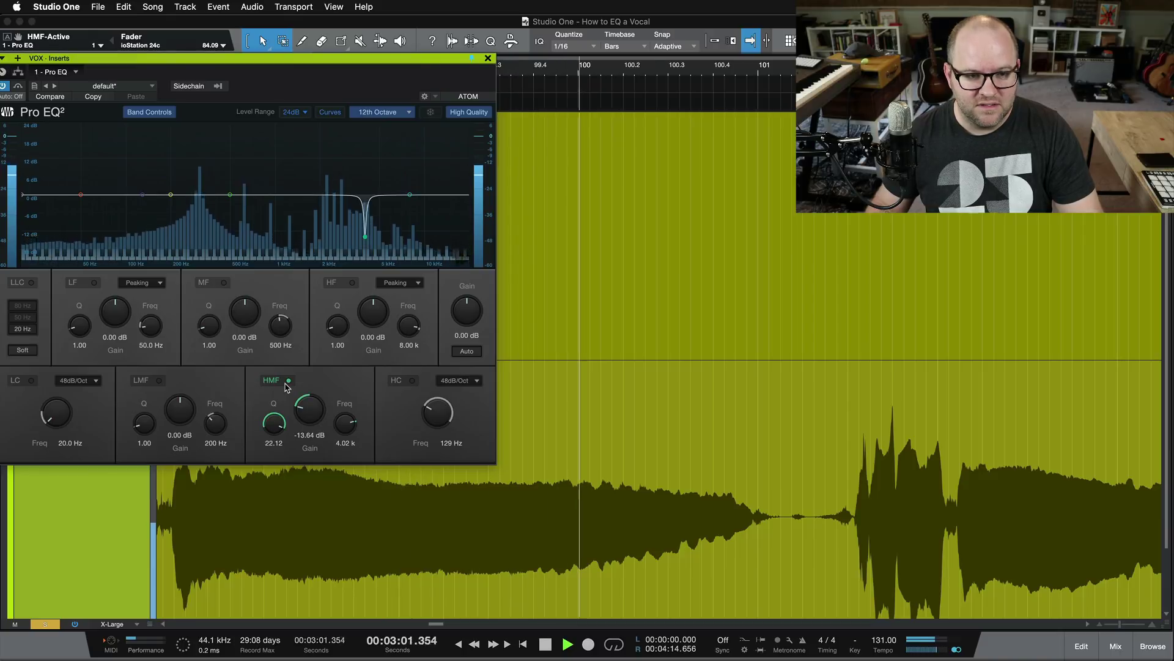
pyautogui.press('space')
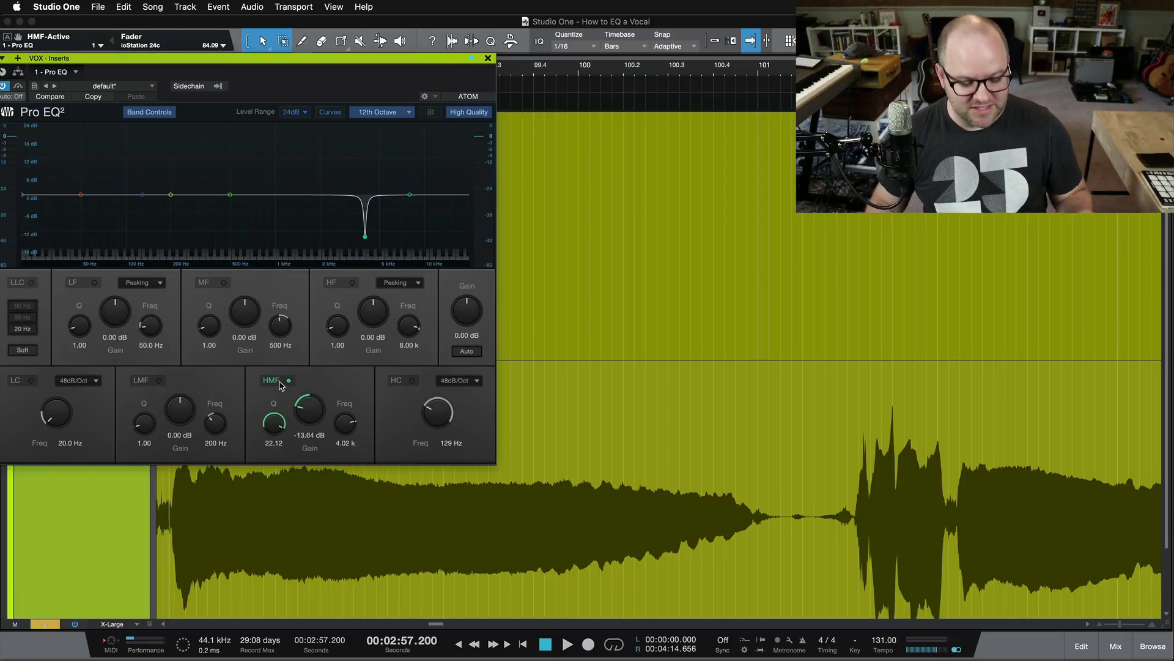
pyautogui.press('space')
pyautogui.click(280, 380)
pyautogui.click(280, 380)
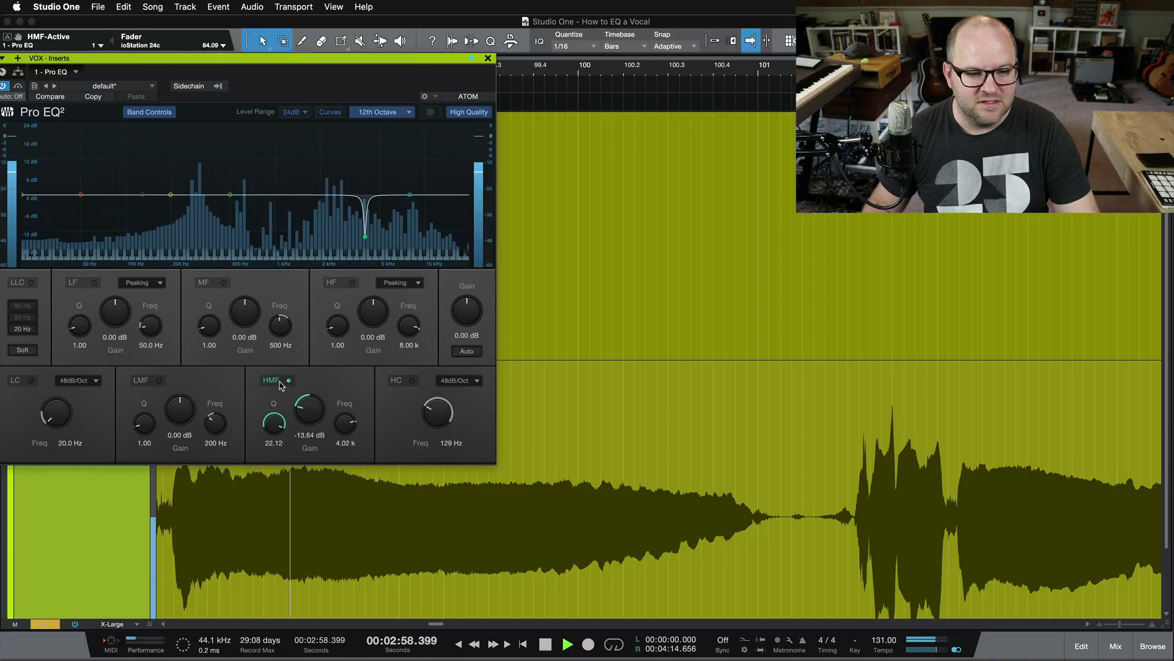
pyautogui.click(280, 381)
pyautogui.click(280, 380)
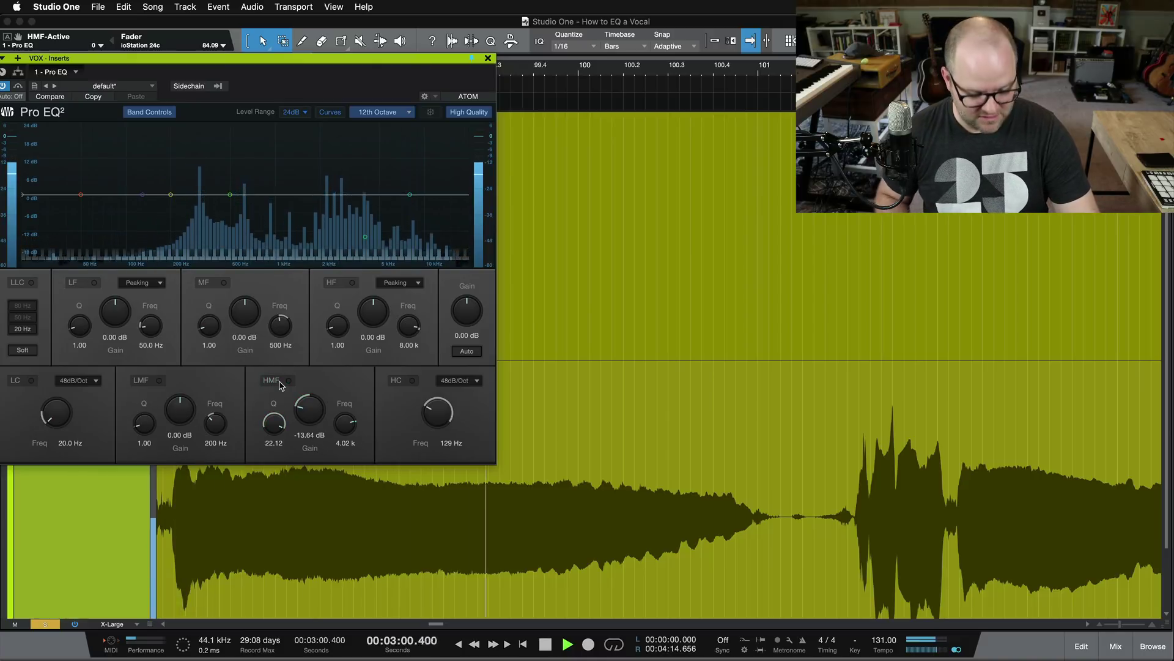
pyautogui.press('space')
pyautogui.click(280, 382)
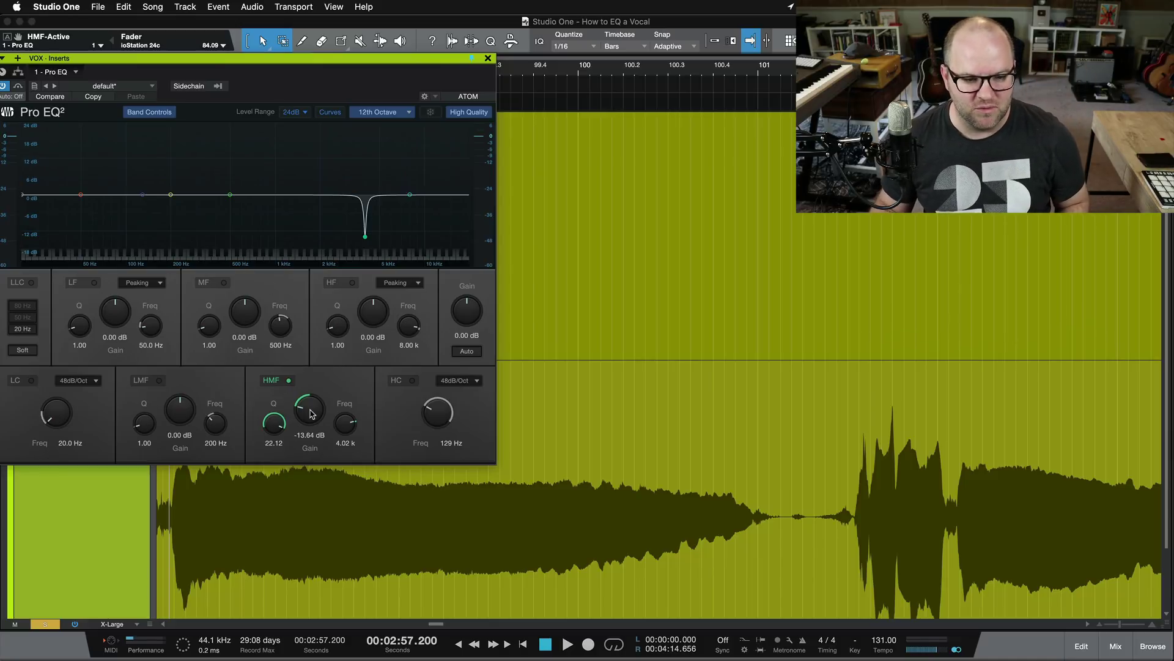
pyautogui.moveTo(311, 413); pyautogui.dragTo(313, 407)
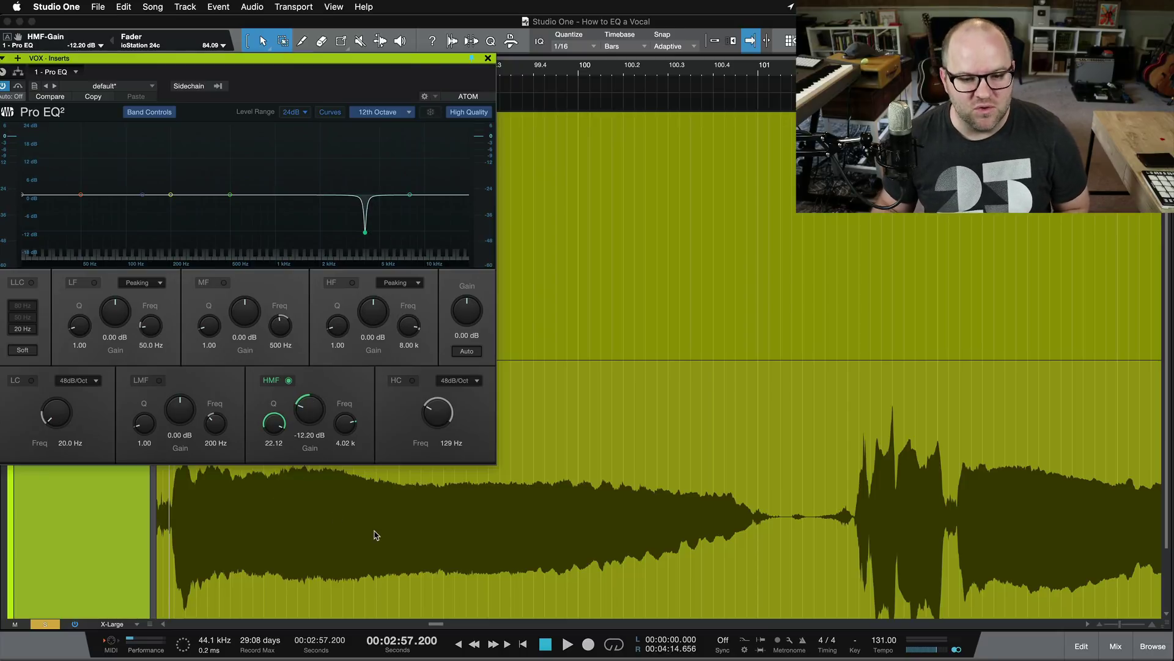
# Place the playback position in the gap just after bar 118 and audition the vocal phrase that follows
pyautogui.hscroll(-10, 375, 536)
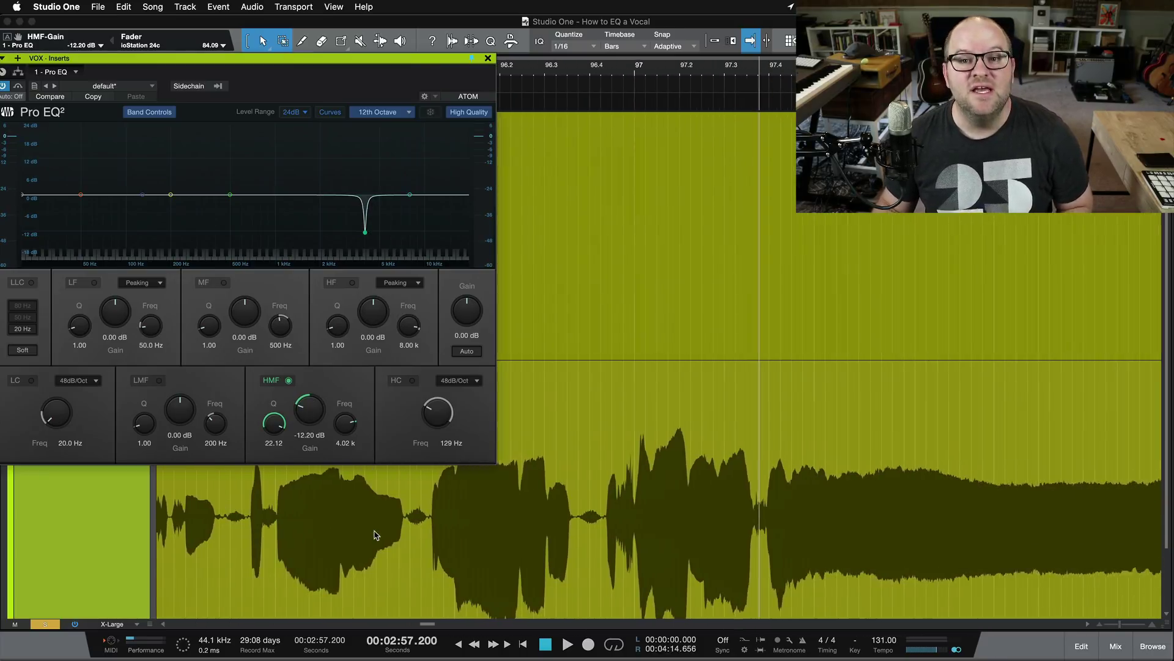
pyautogui.hscroll(4, 376, 536)
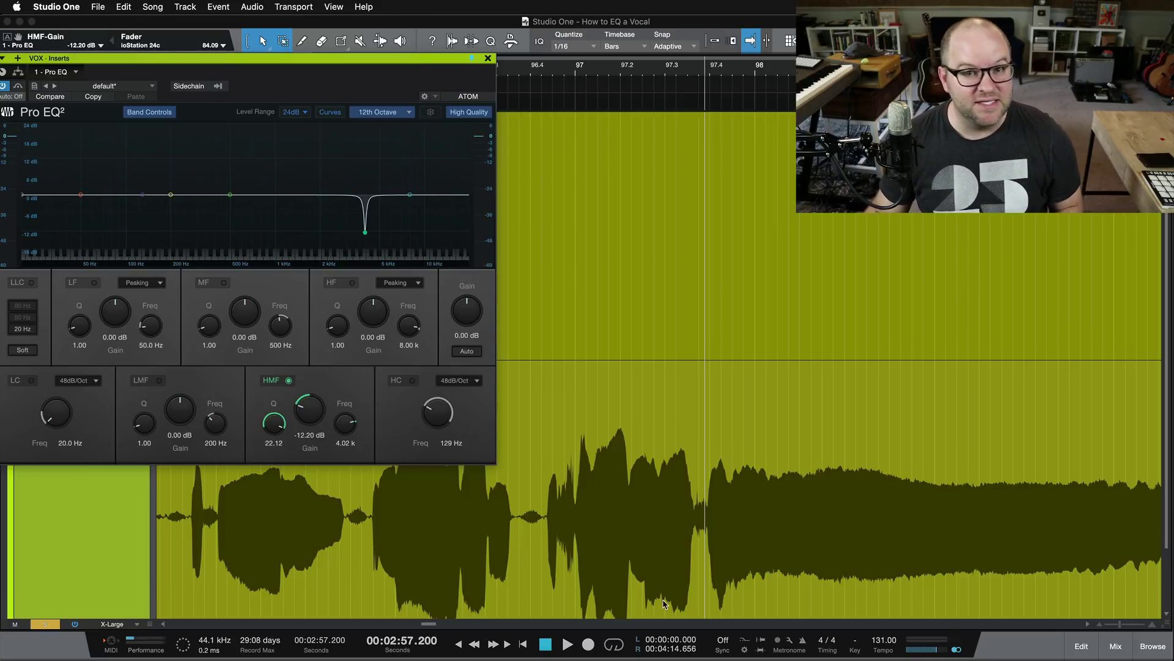
pyautogui.scroll(-5, 845, 569)
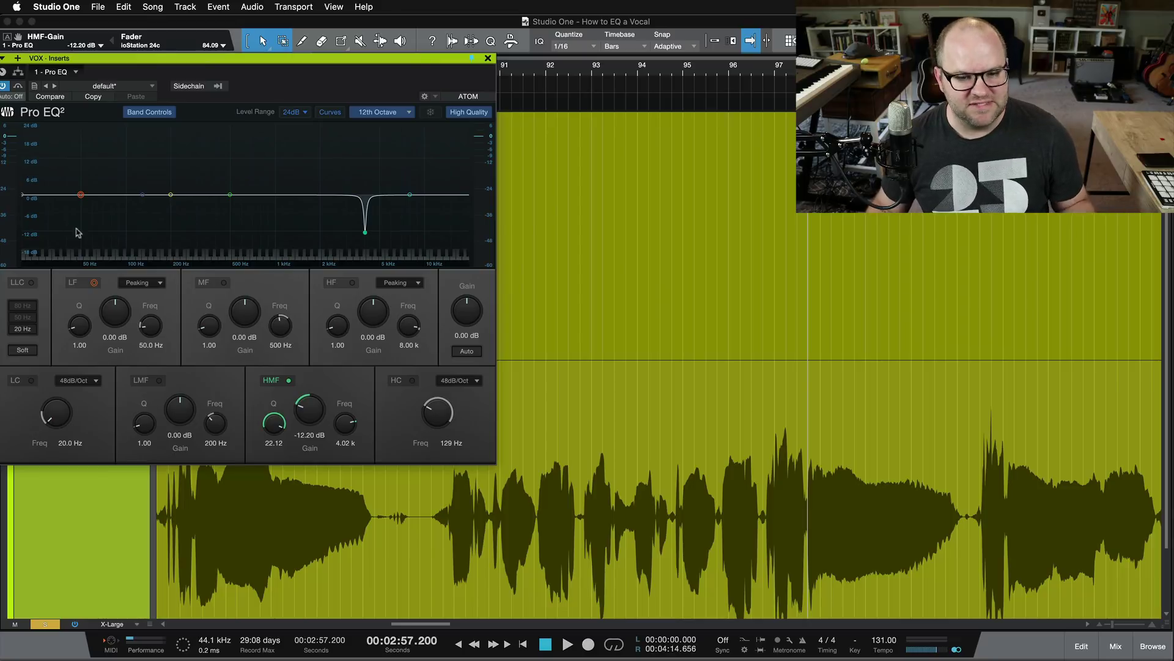
pyautogui.hscroll(10, 658, 538)
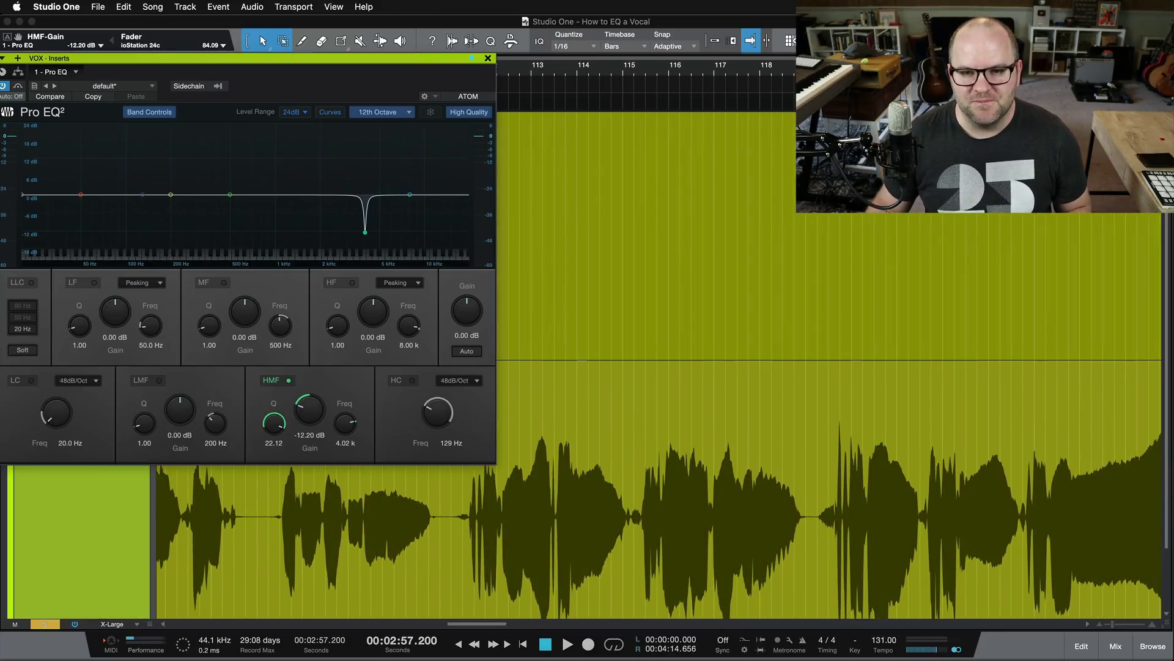
pyautogui.click(803, 288)
pyautogui.press('e')
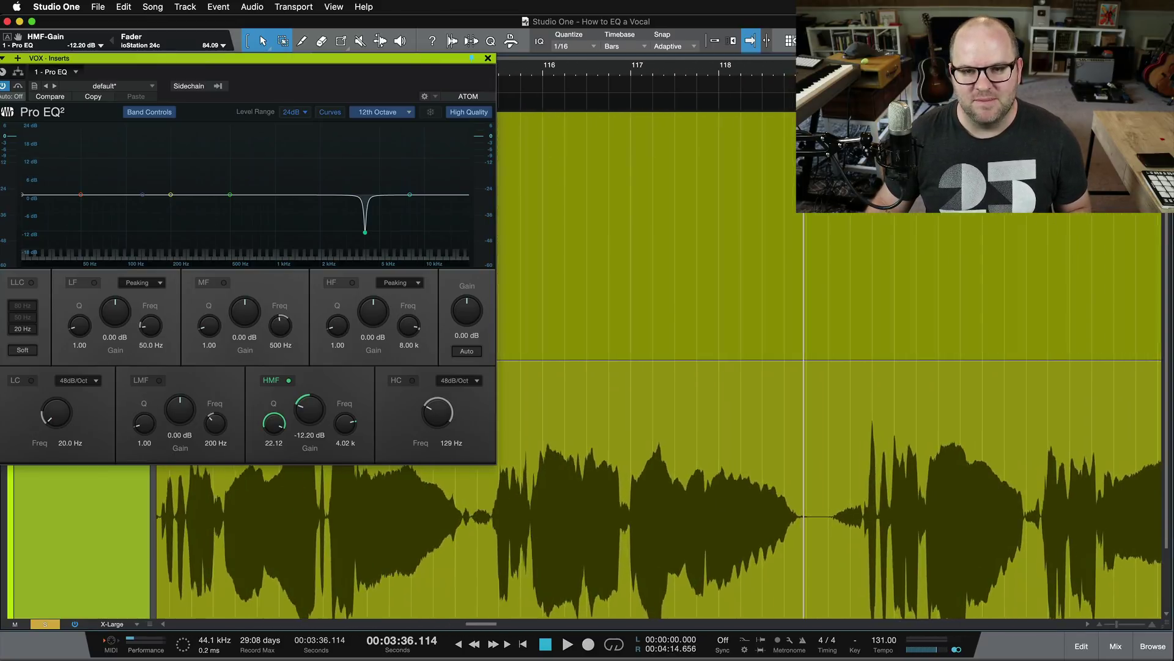
pyautogui.press('space')
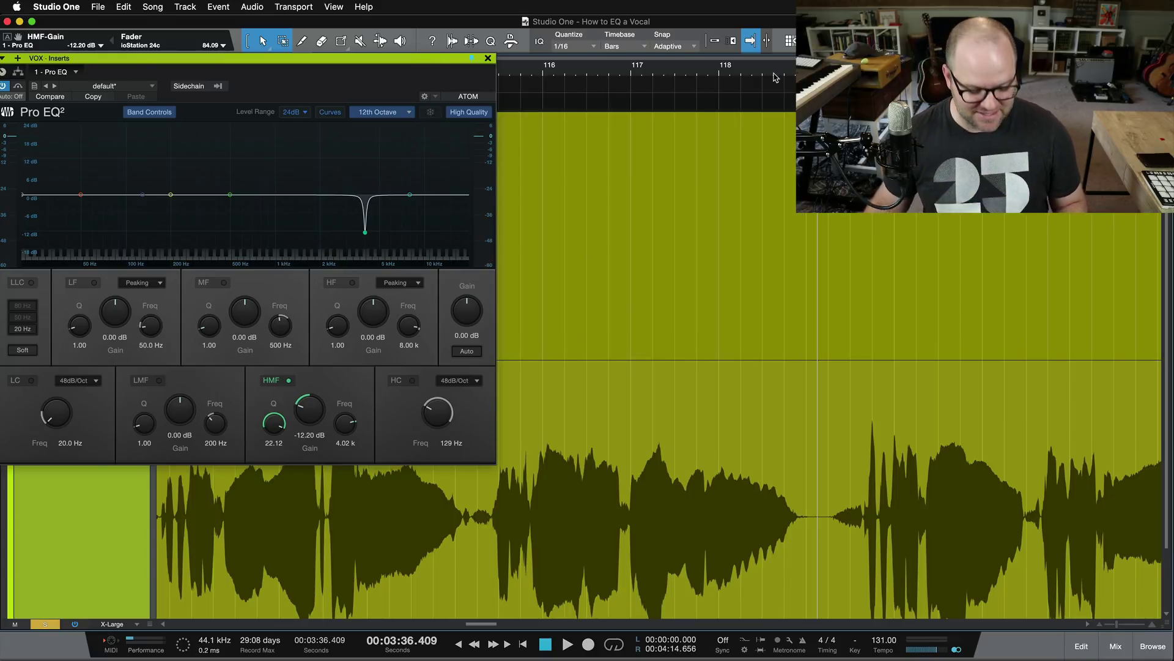
pyautogui.press('space')
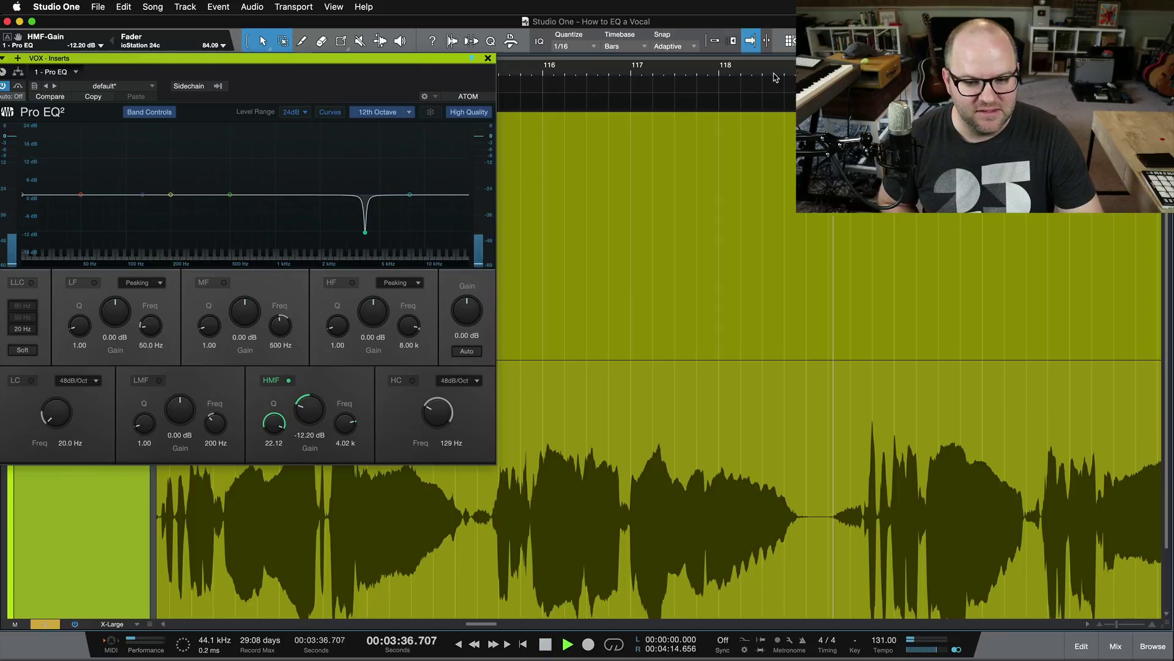
pyautogui.press('space')
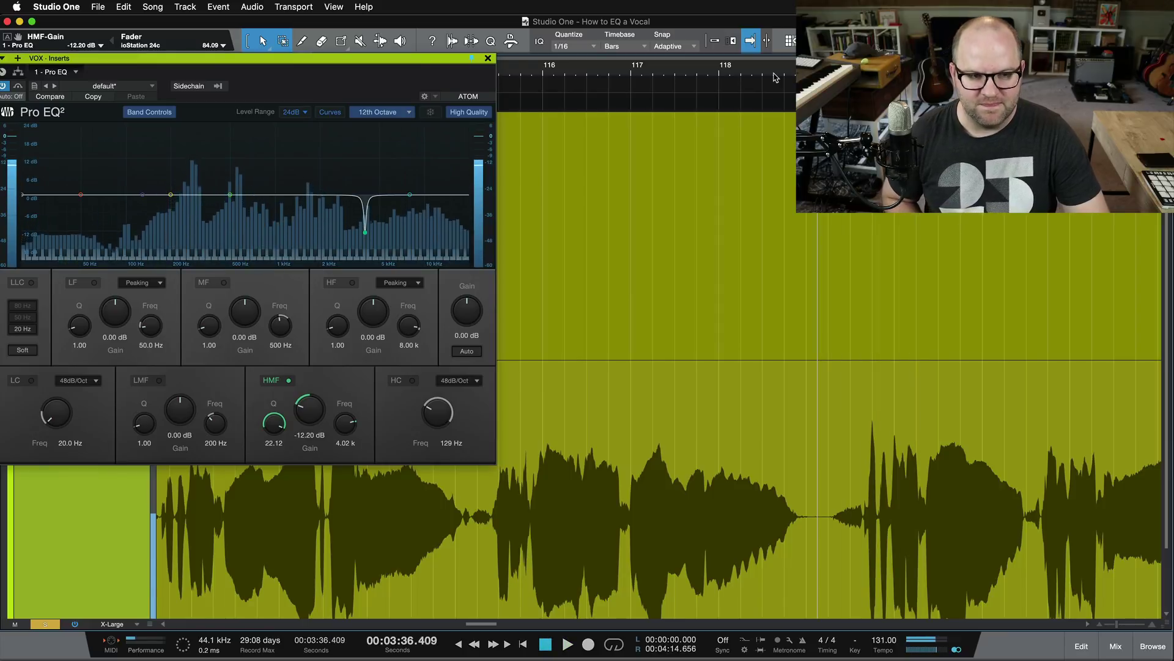
# Enable the HC filter at 129 Hz to listen to only the phrase's low end, and switch the filter off again
pyautogui.click(412, 380)
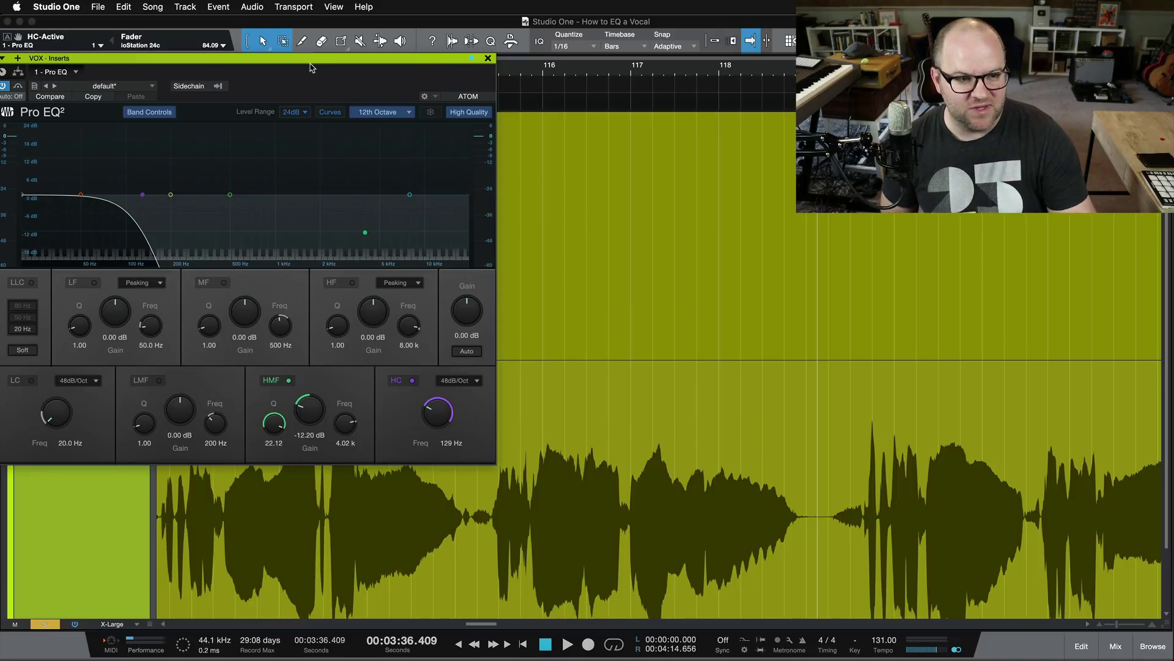
pyautogui.press('space')
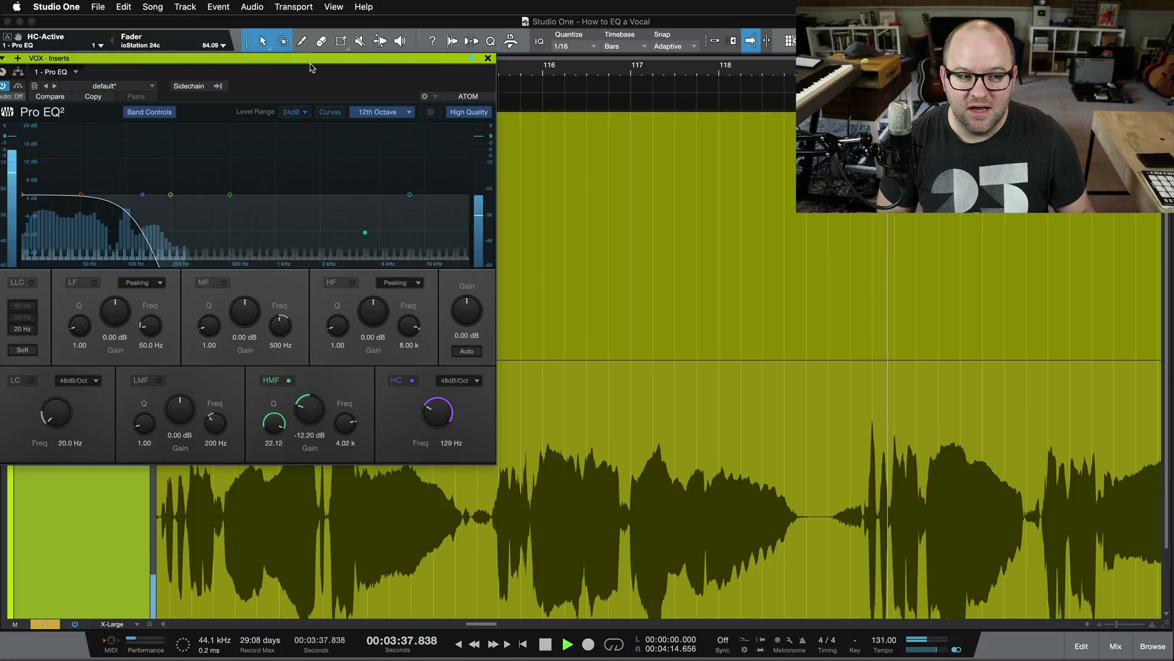
pyautogui.press('space')
pyautogui.press('space')
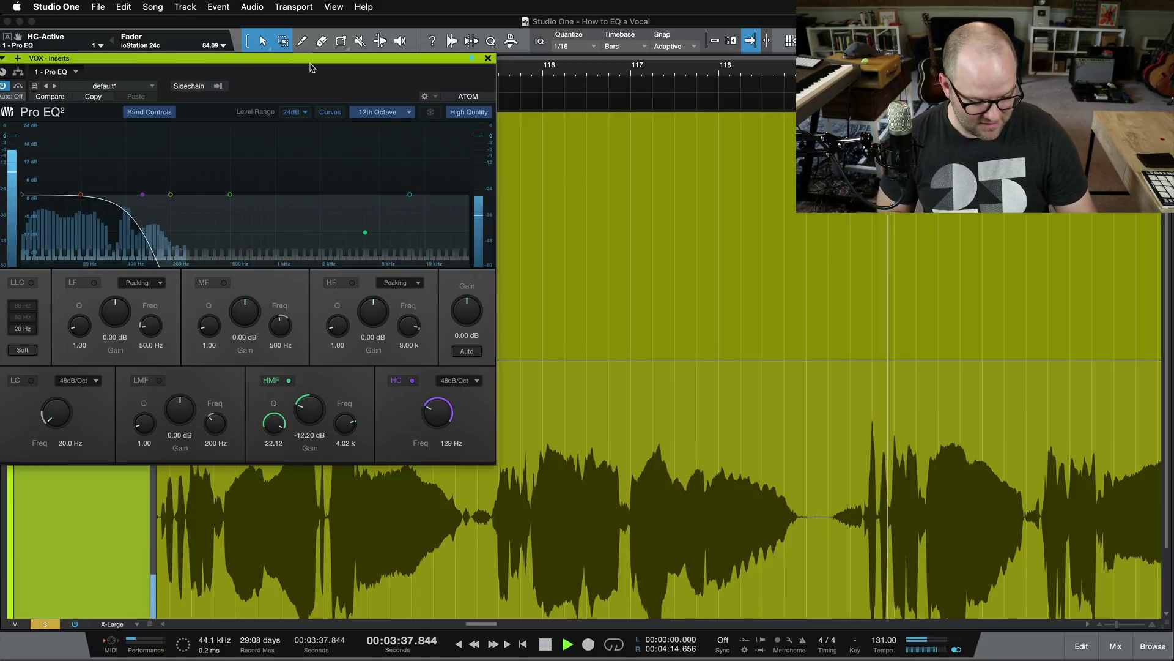
pyautogui.press('space')
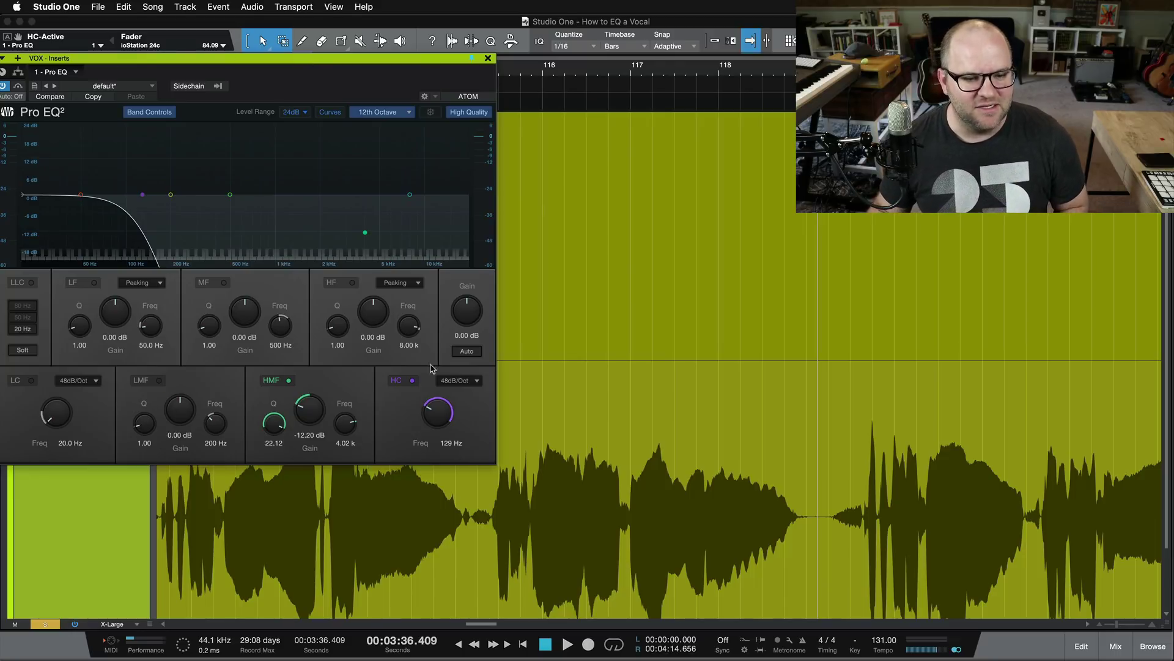
pyautogui.click(412, 380)
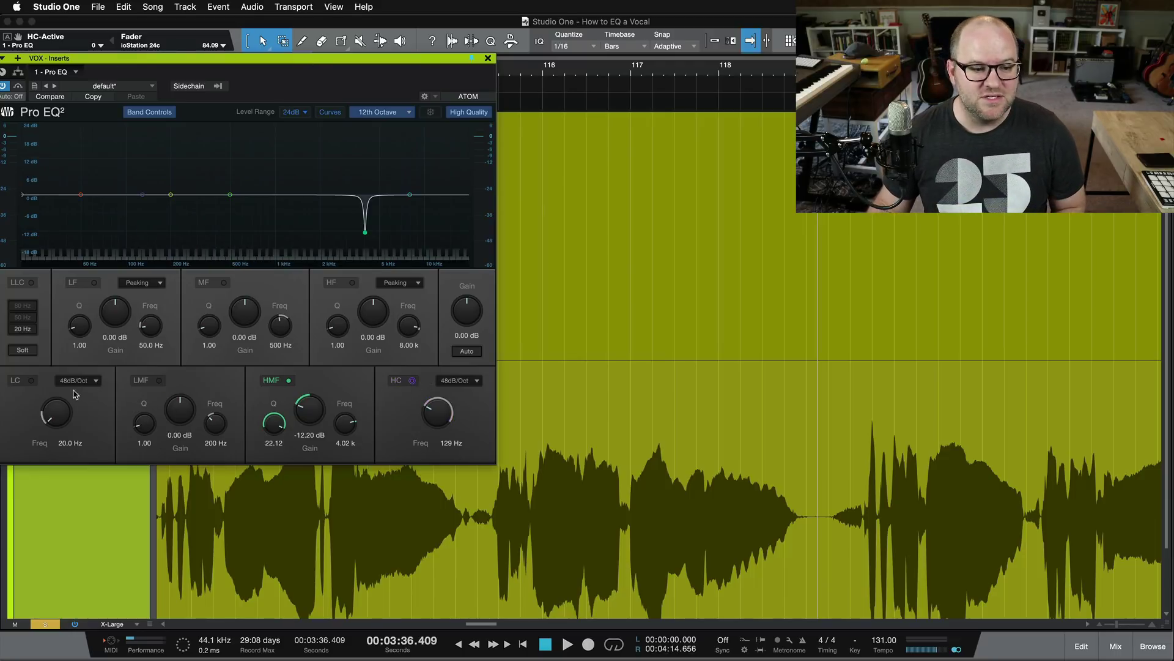
# Enable the LC filter with its frequency at 38.6 Hz and a slope of 12dB/Oct
pyautogui.click(31, 380)
pyautogui.moveTo(67, 417); pyautogui.dragTo(69, 400)
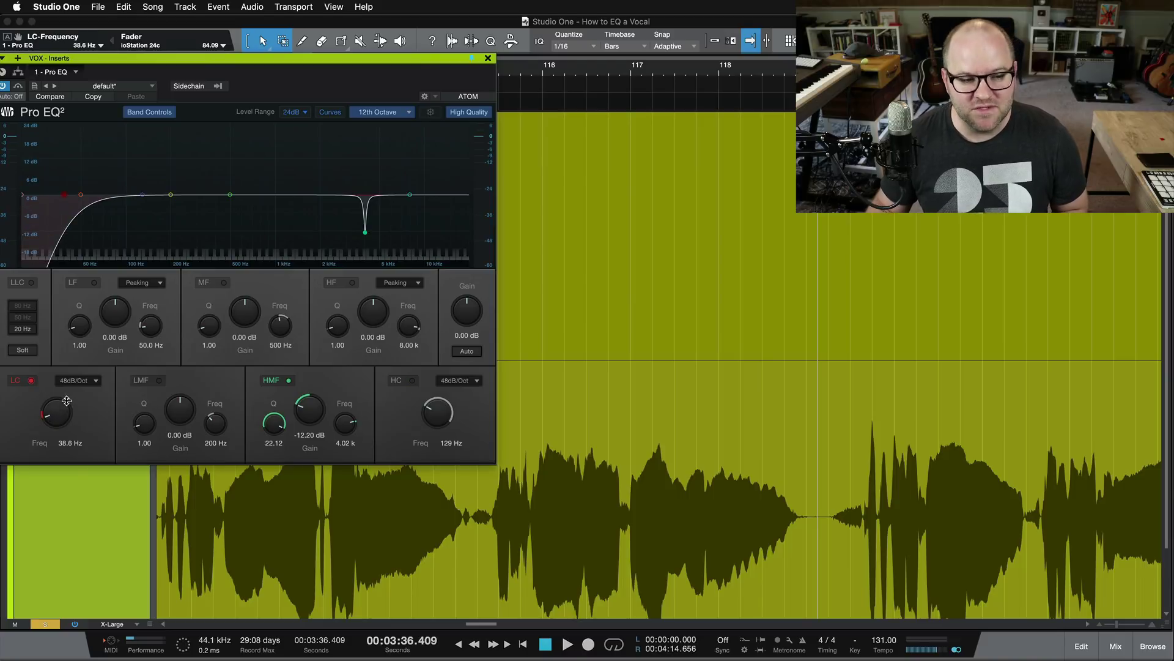
pyautogui.click(78, 380)
pyautogui.click(96, 423)
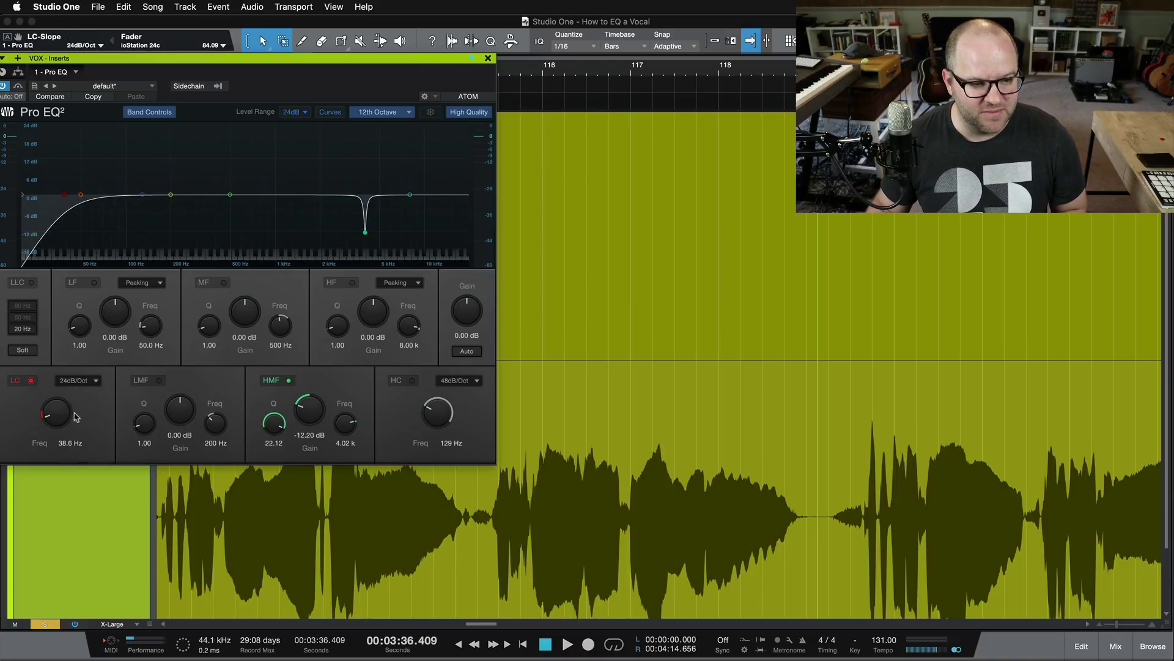
pyautogui.click(89, 377)
pyautogui.click(93, 406)
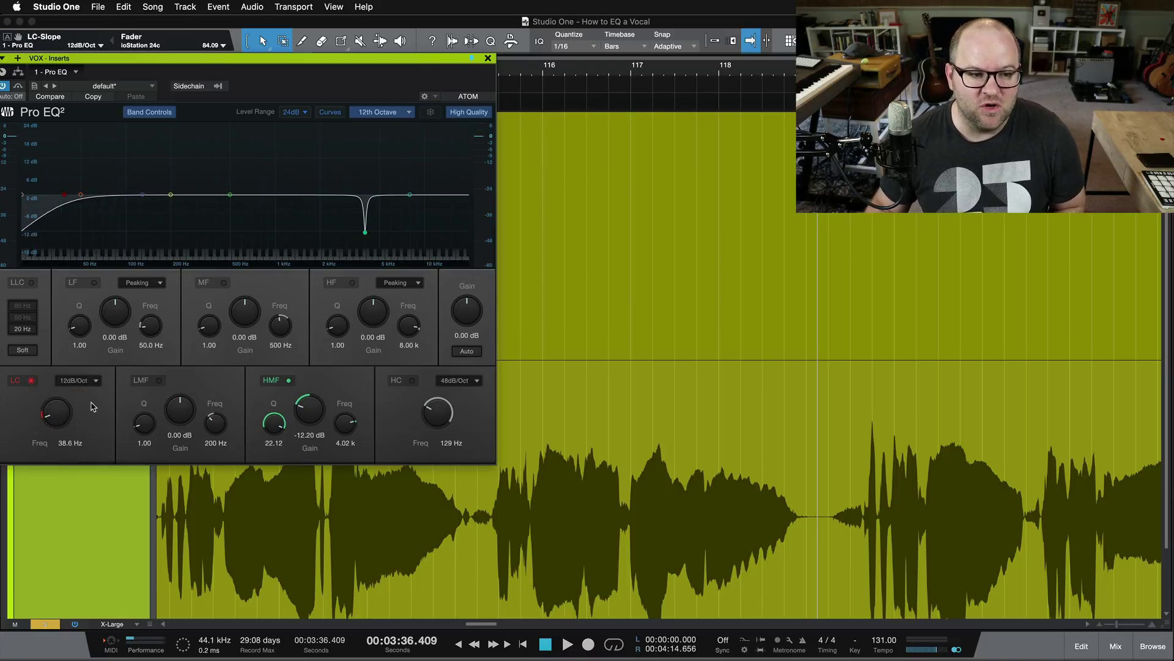
# Exaggerate the LC frequency to 1.78 kHz to audition the thinned vocal, and bring it back down to 32.4 Hz
pyautogui.moveTo(64, 419); pyautogui.dragTo(64, 351)
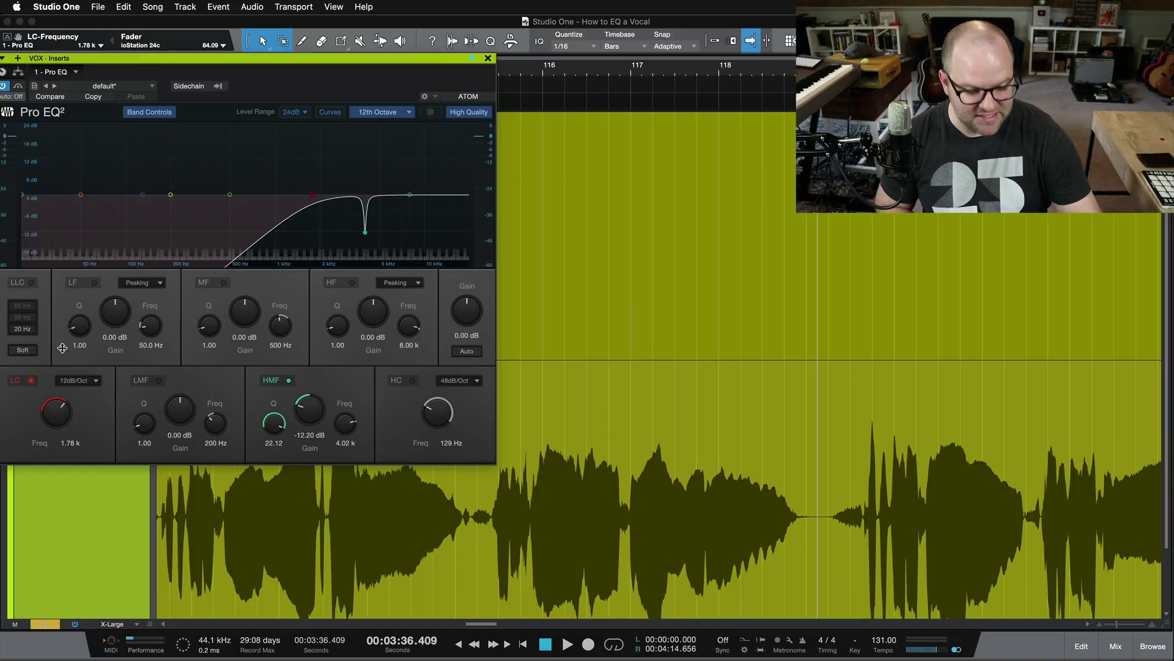
pyautogui.press('space')
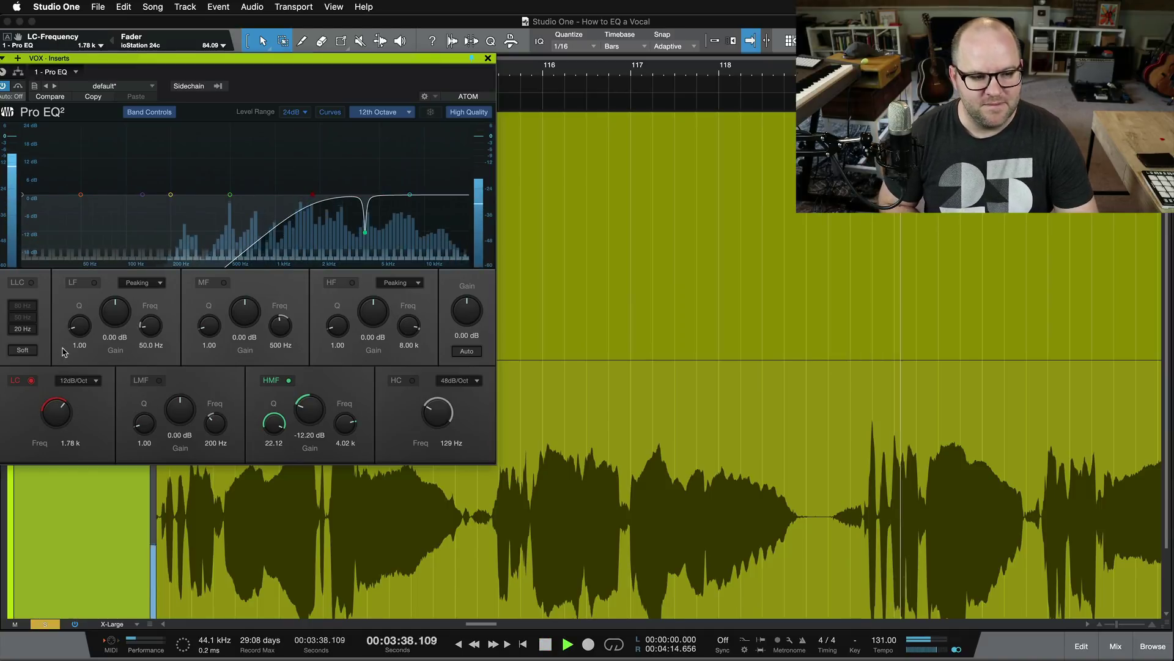
pyautogui.press('space')
pyautogui.moveTo(63, 351); pyautogui.dragTo(72, 477)
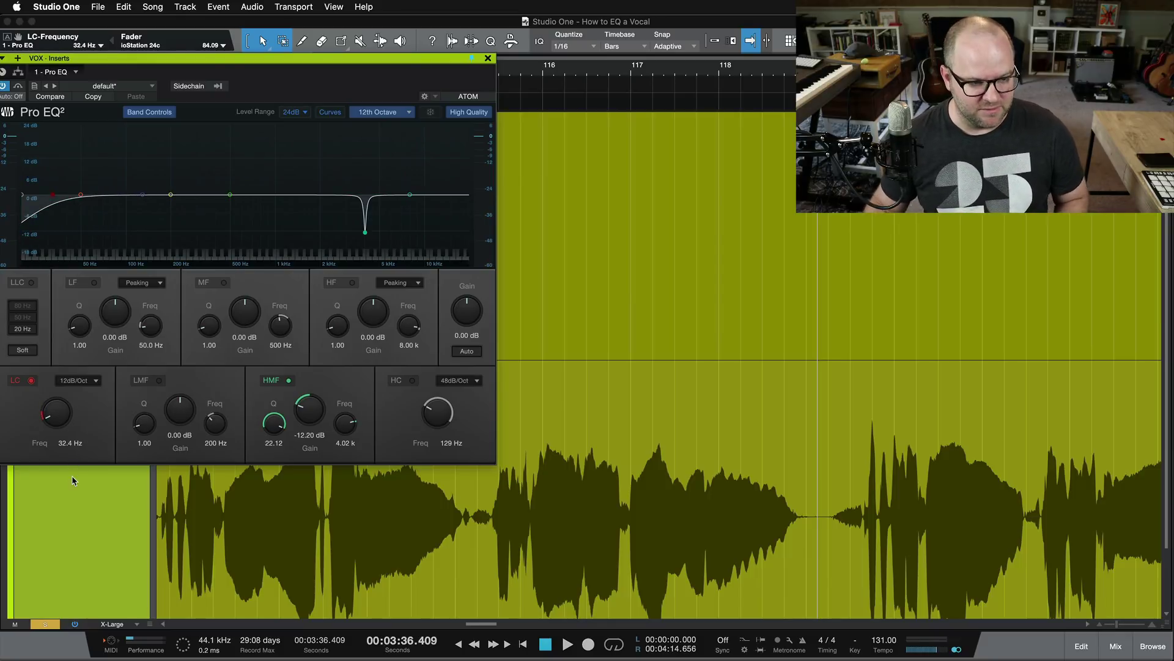
# Sweep the LC frequency up during playback to 143 Hz and on to 182 Hz
pyautogui.press('space')
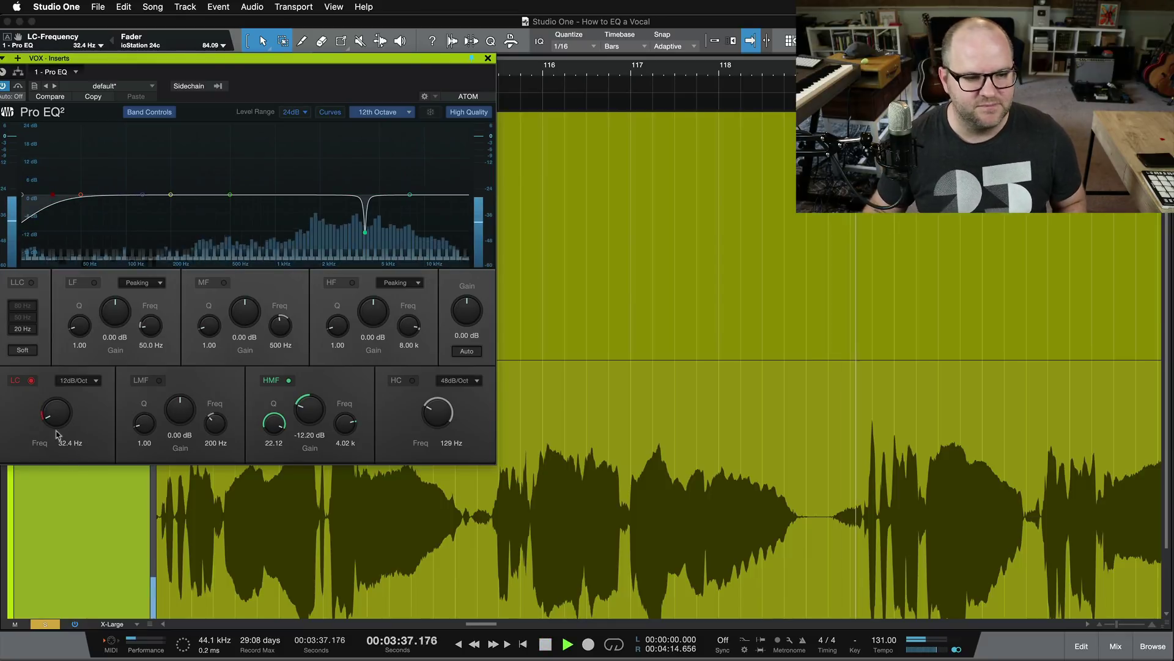
pyautogui.moveTo(62, 415); pyautogui.dragTo(61, 384)
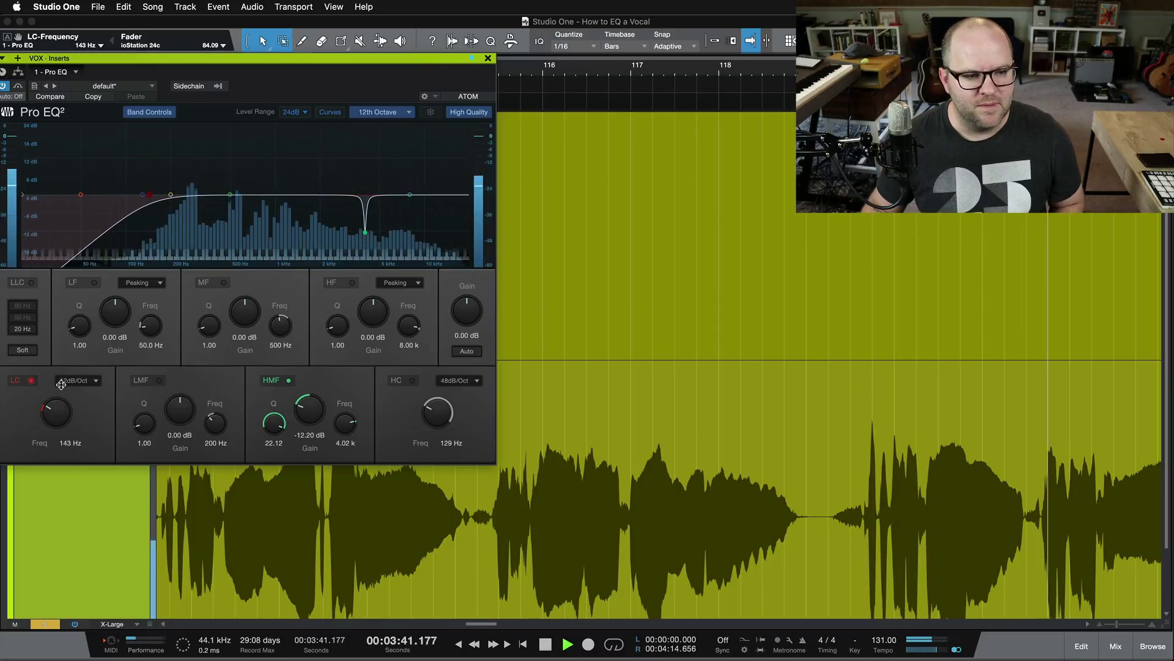
pyautogui.press('space')
pyautogui.press('space')
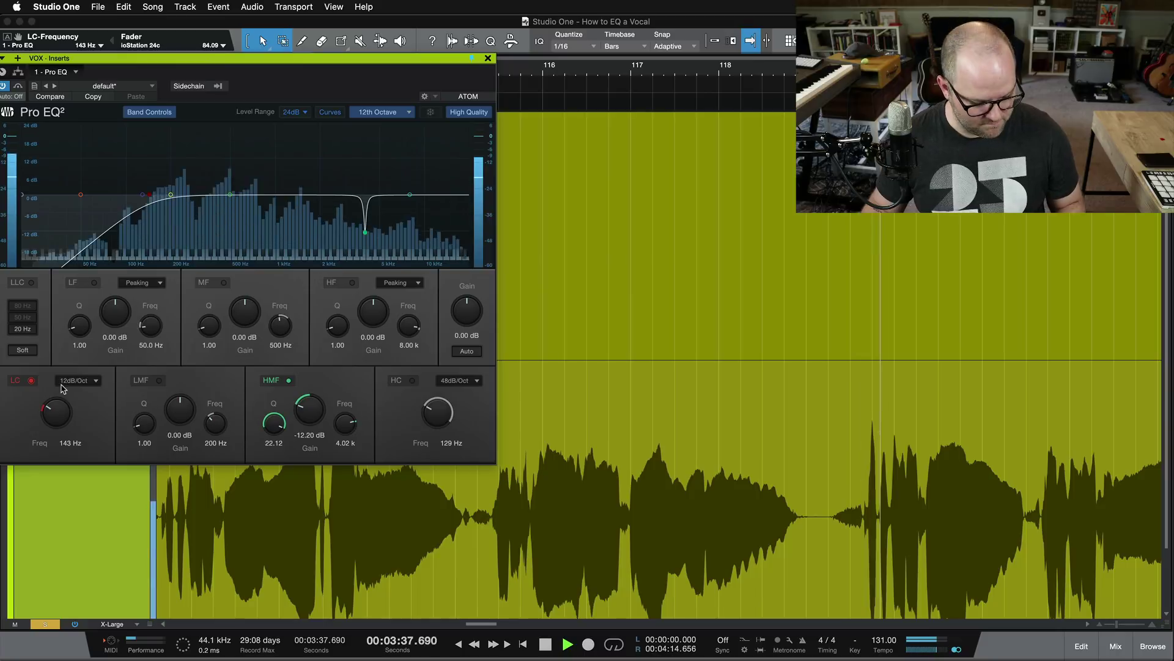
pyautogui.moveTo(62, 388); pyautogui.dragTo(62, 381)
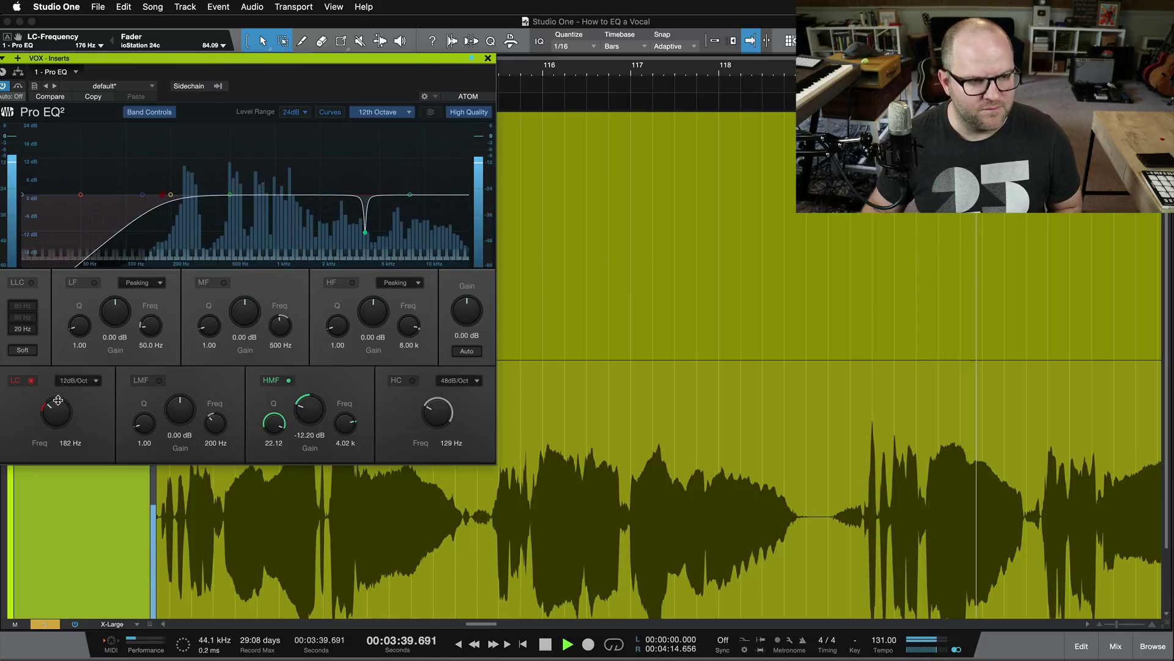
pyautogui.press('space')
# Compare the phrase with the LC filter off and on, leave it enabled, and lower its frequency to 153 Hz
pyautogui.press('space')
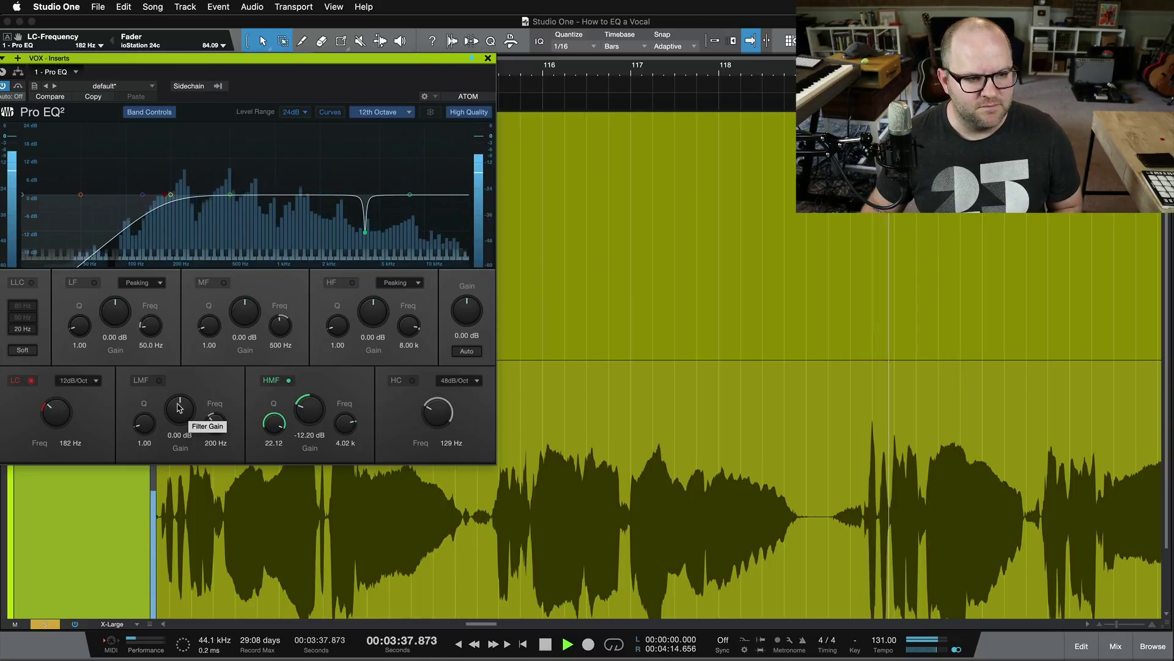
pyautogui.click(29, 380)
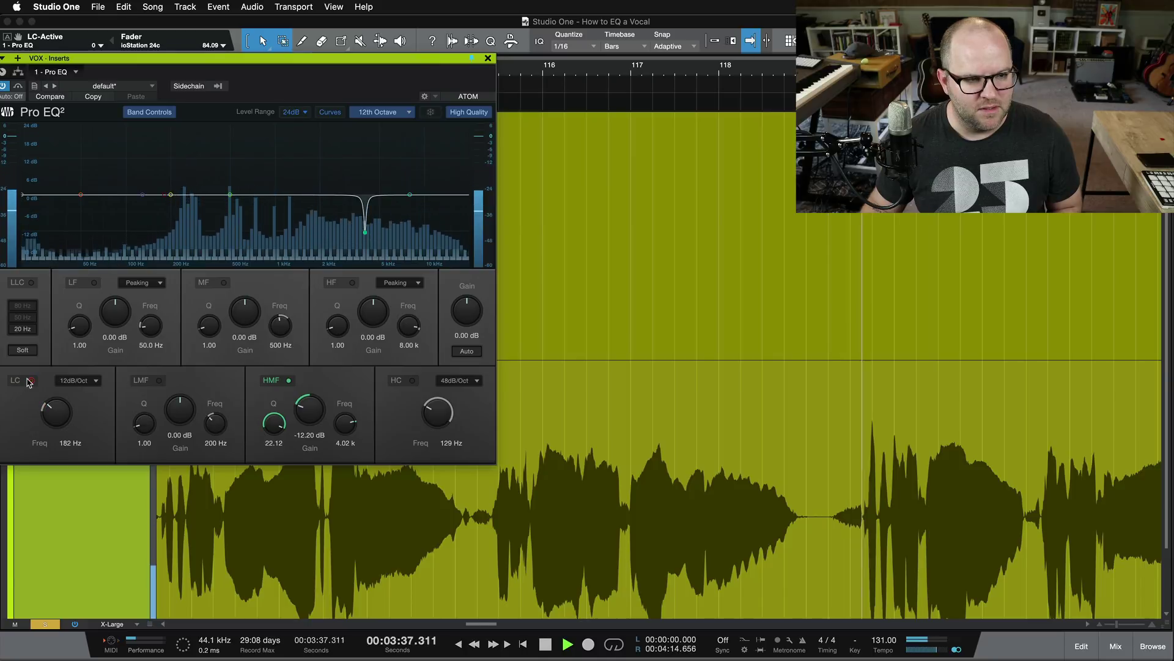
pyautogui.click(29, 380)
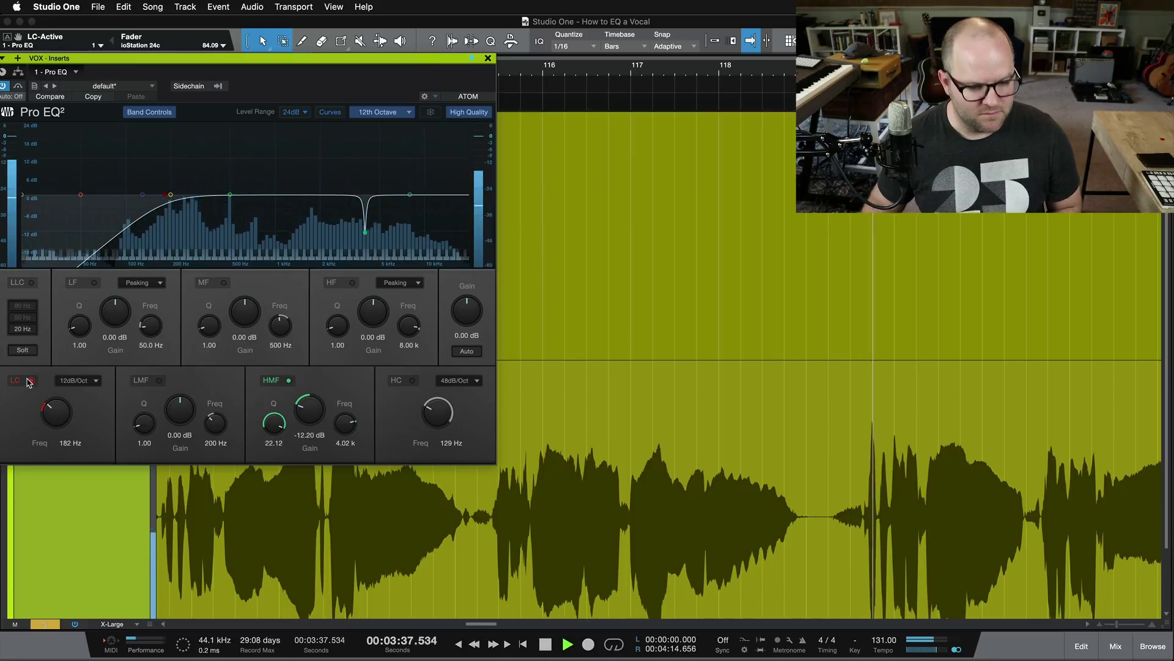
pyautogui.press('space')
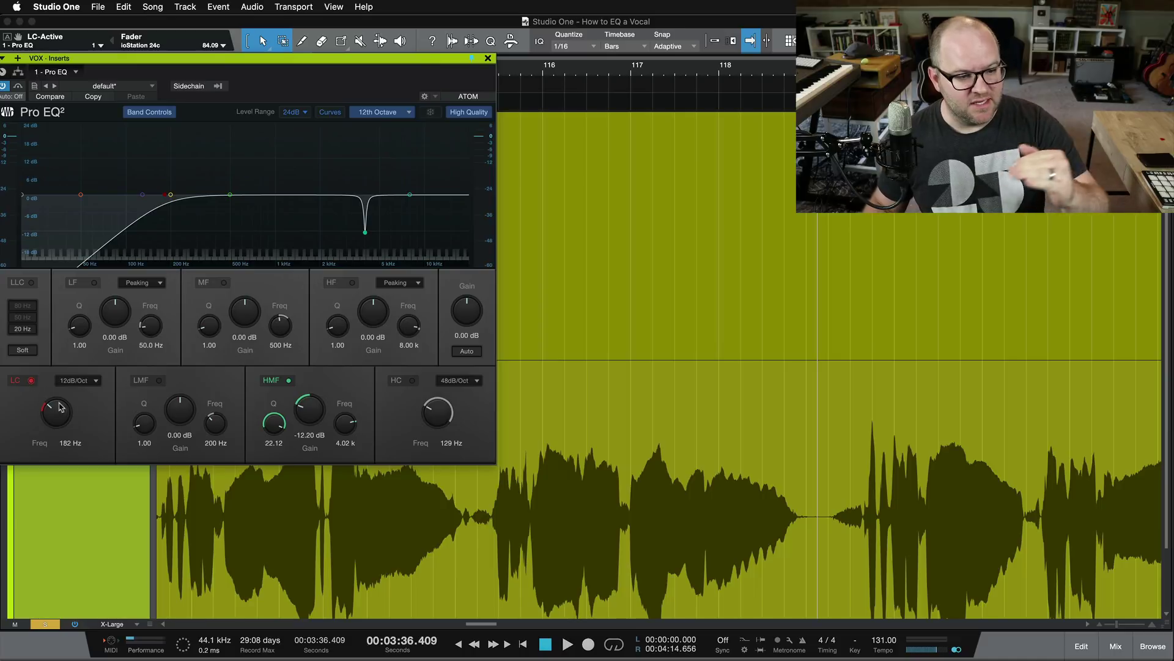
pyautogui.moveTo(62, 413); pyautogui.dragTo(62, 412)
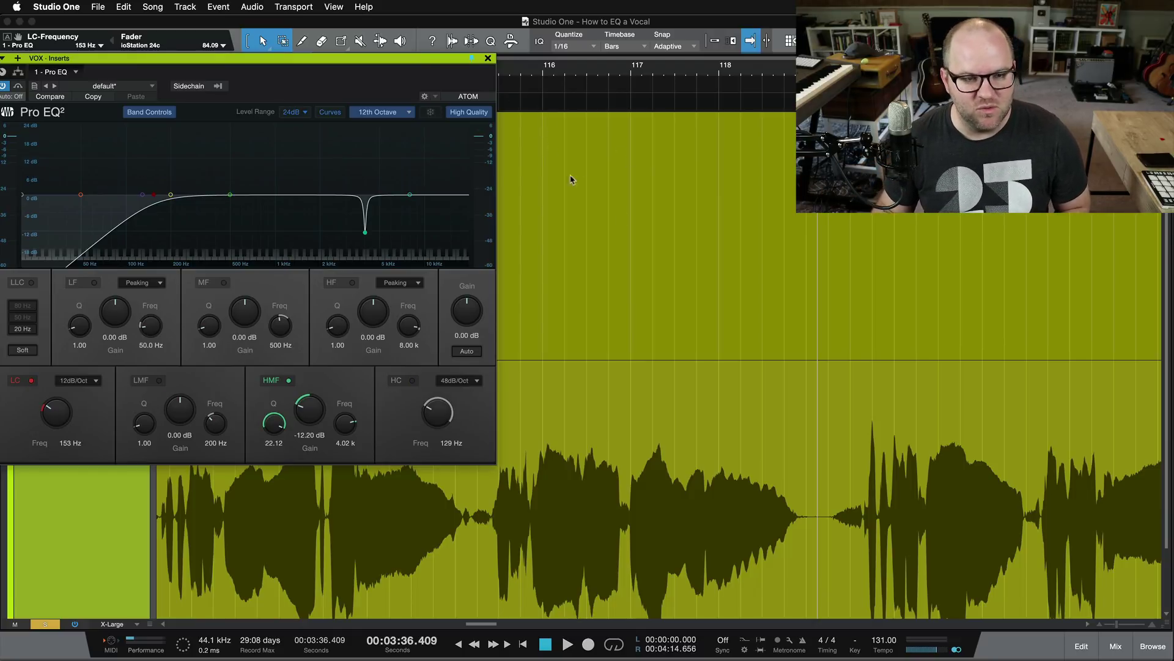
pyautogui.scroll(-6, 626, 222)
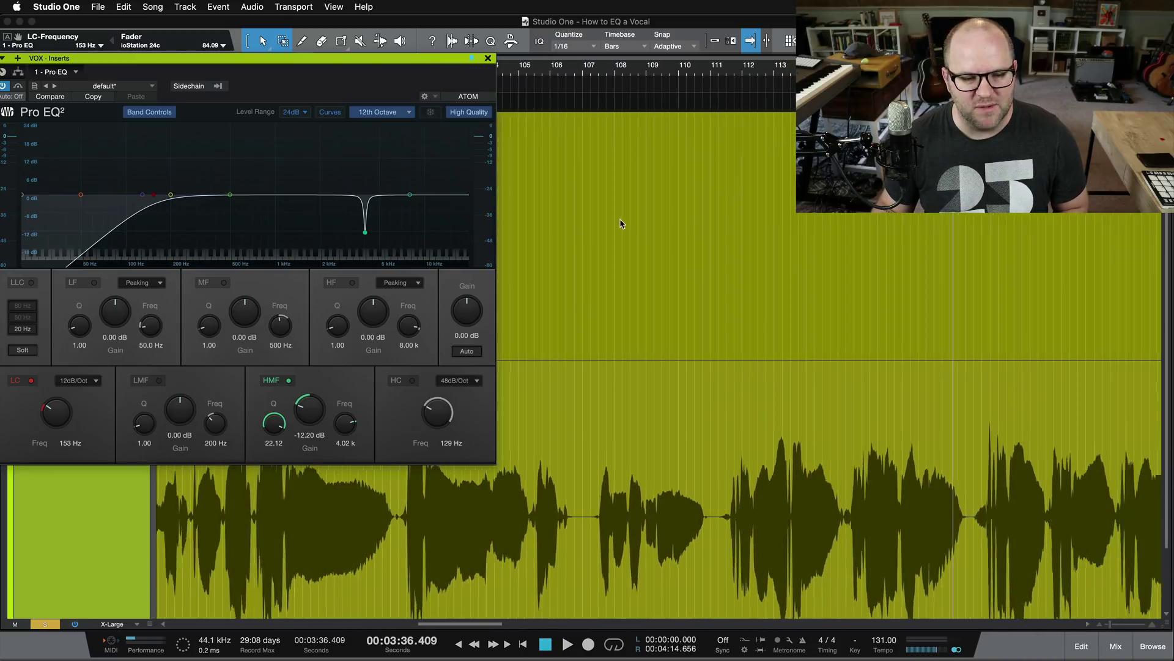
# Place the playback start just before bar 90, at 2:42.818, and listen to the soloed vocal phrase
pyautogui.scroll(-6, 621, 223)
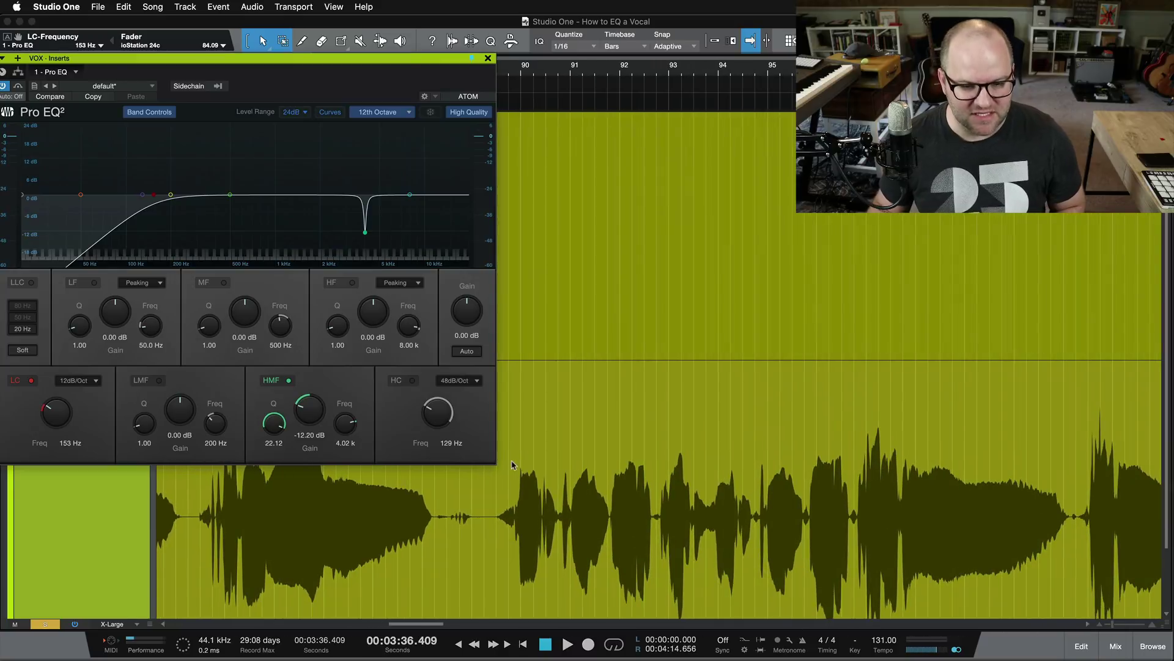
pyautogui.scroll(2, 518, 455)
pyautogui.click(517, 440)
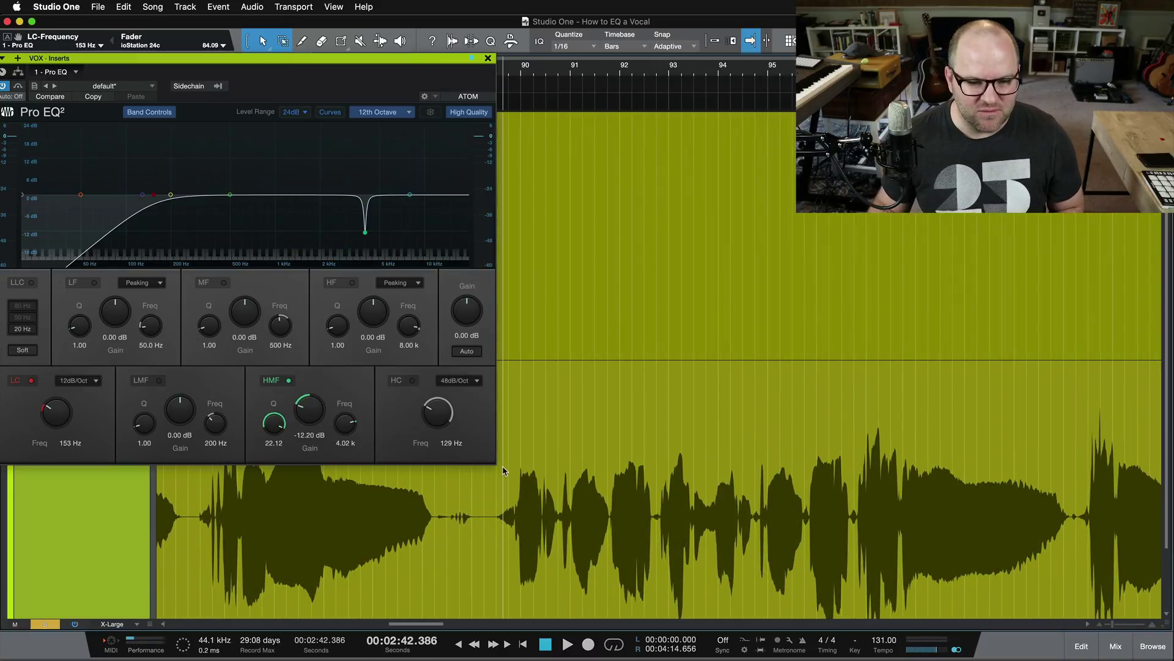
pyautogui.click(515, 435)
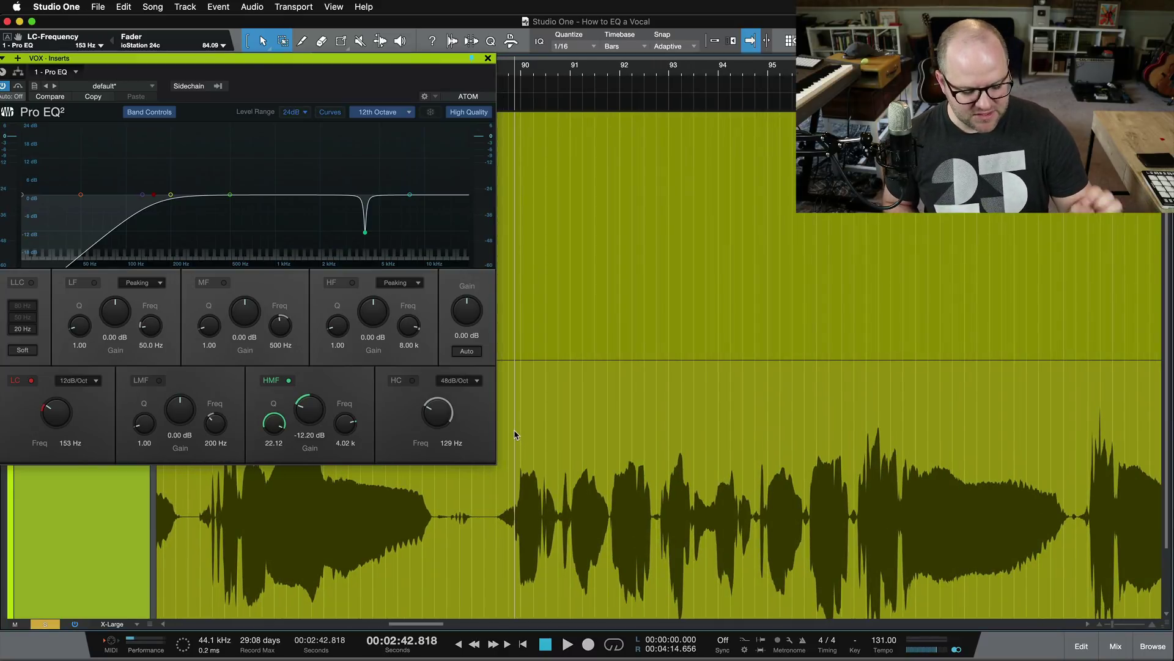
pyautogui.press('space')
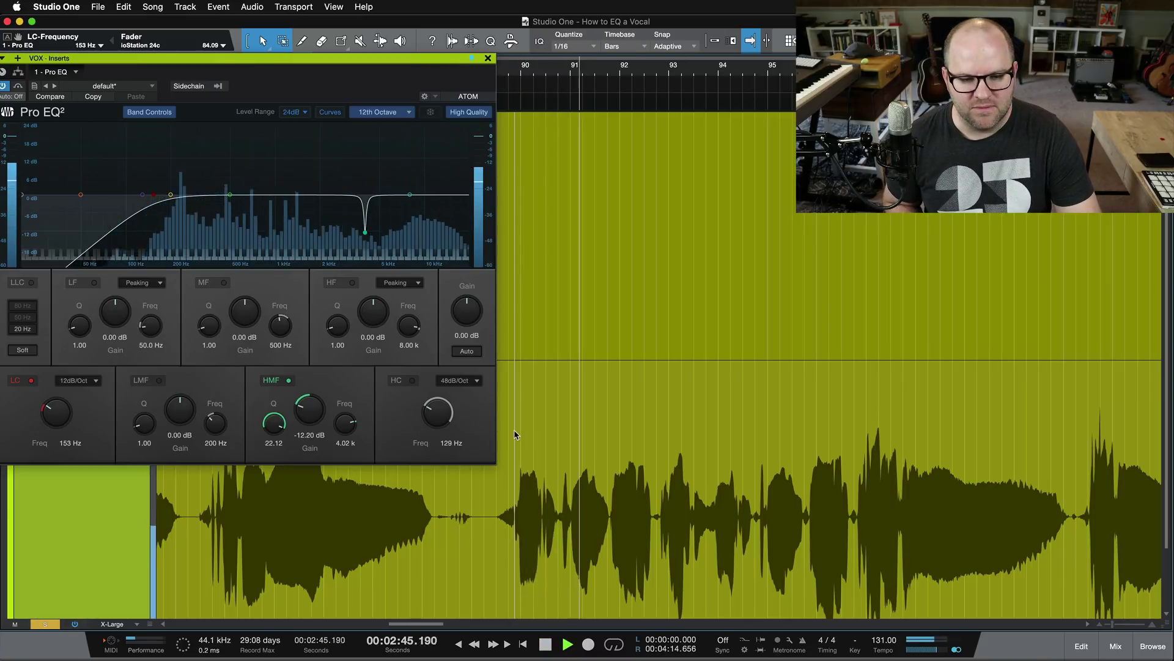
pyautogui.press('space')
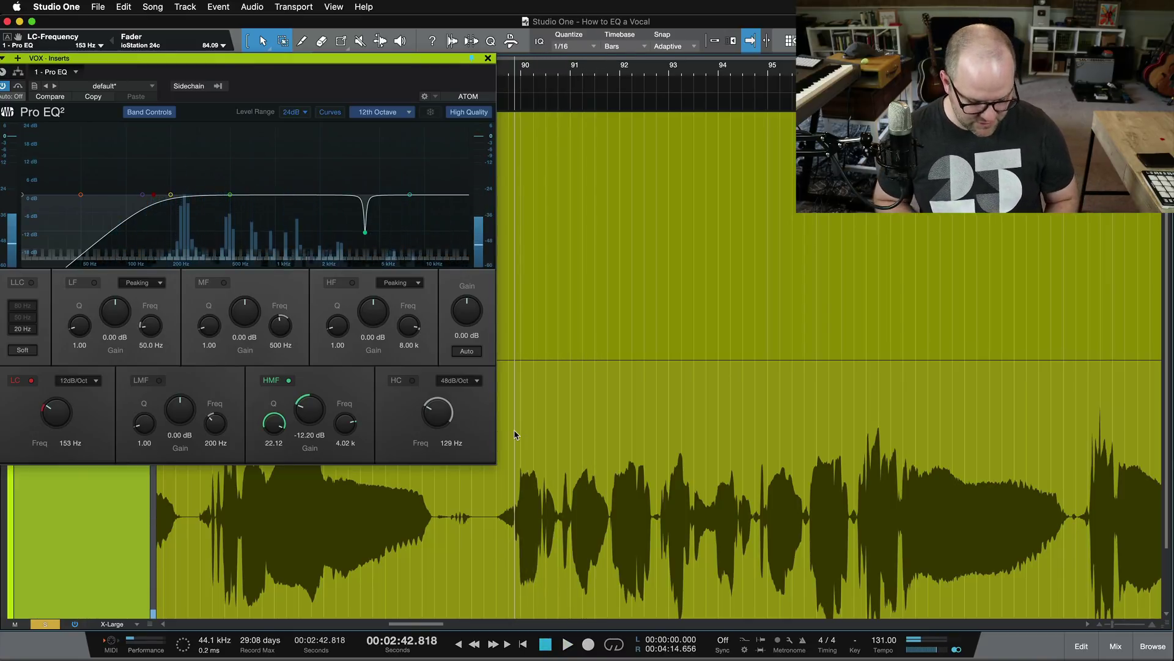
# Compare the same phrase in the full mix with solo off and on its own with the vocal soloed again
pyautogui.press('s')
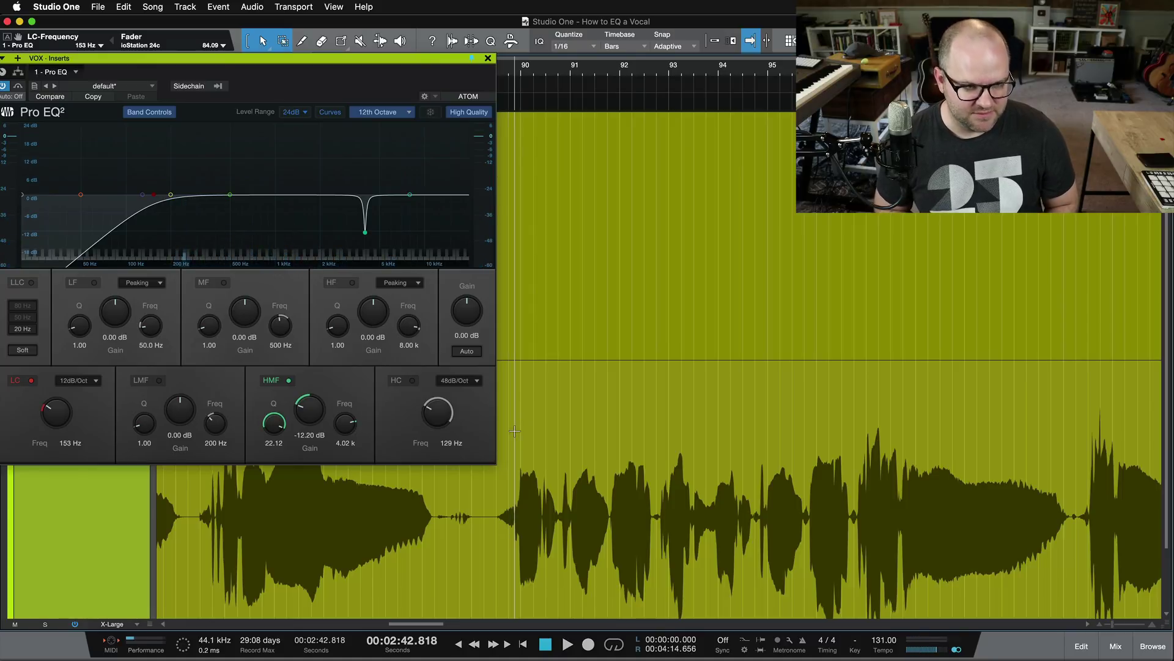
pyautogui.press('space')
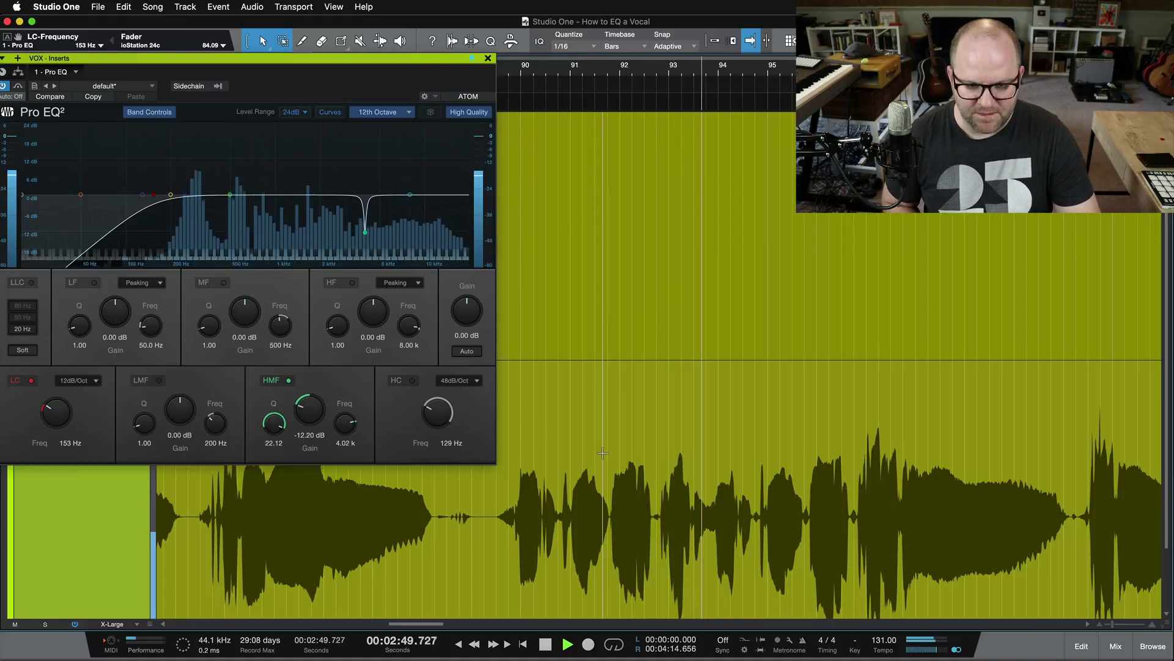
pyautogui.press('space')
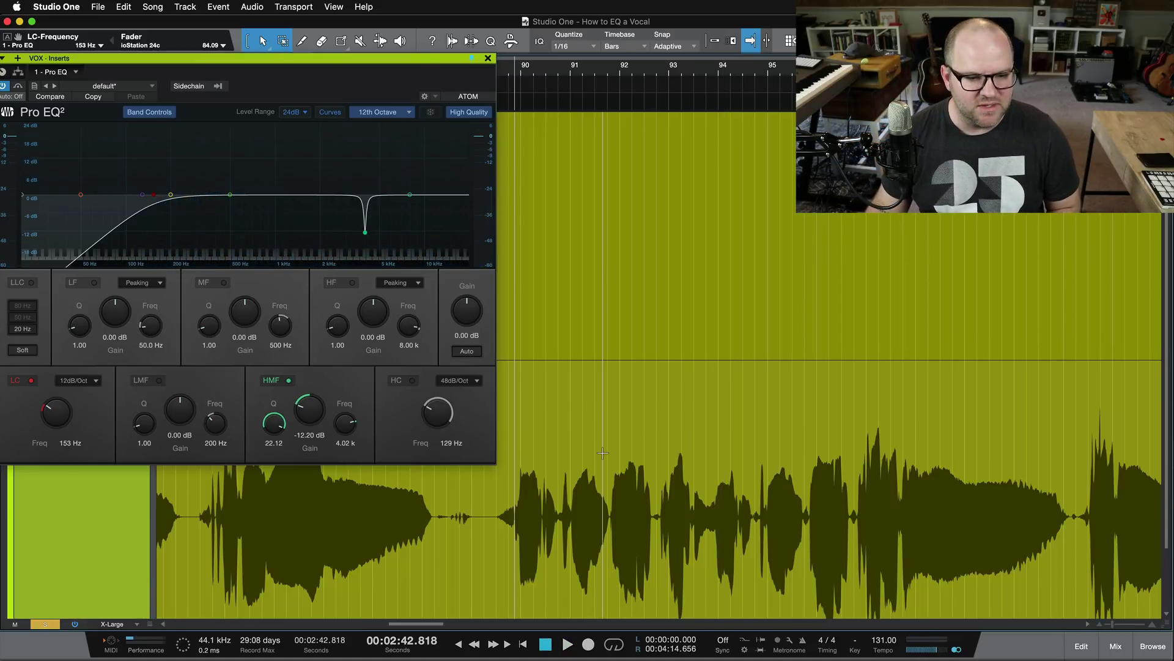
pyautogui.press('space')
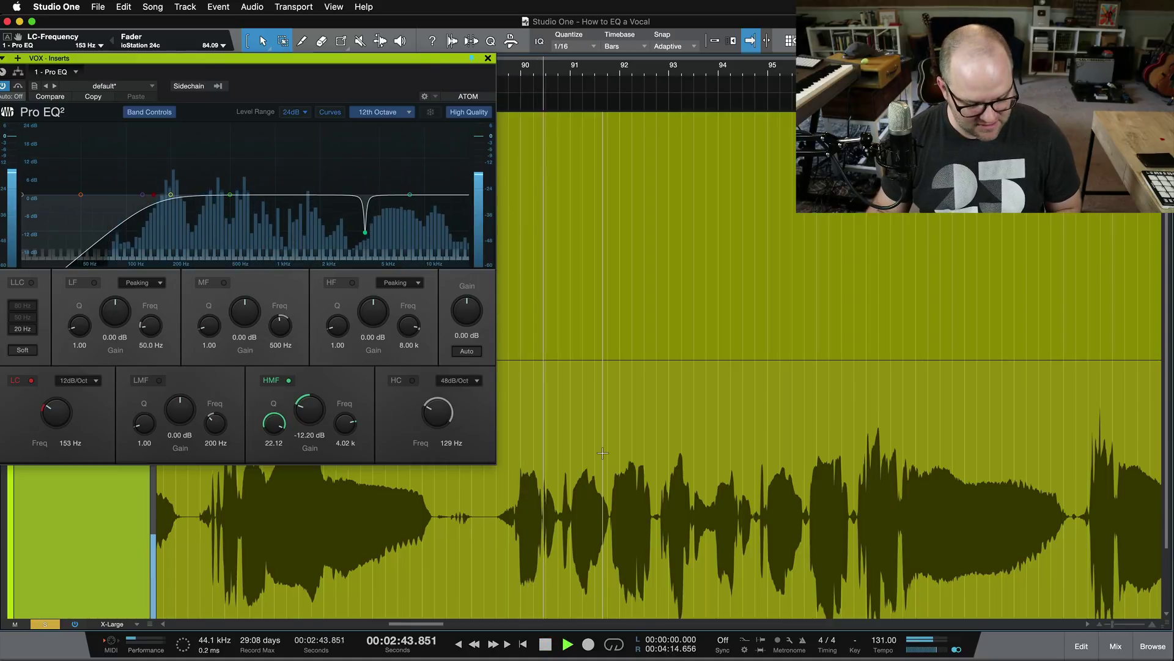
pyautogui.press('space')
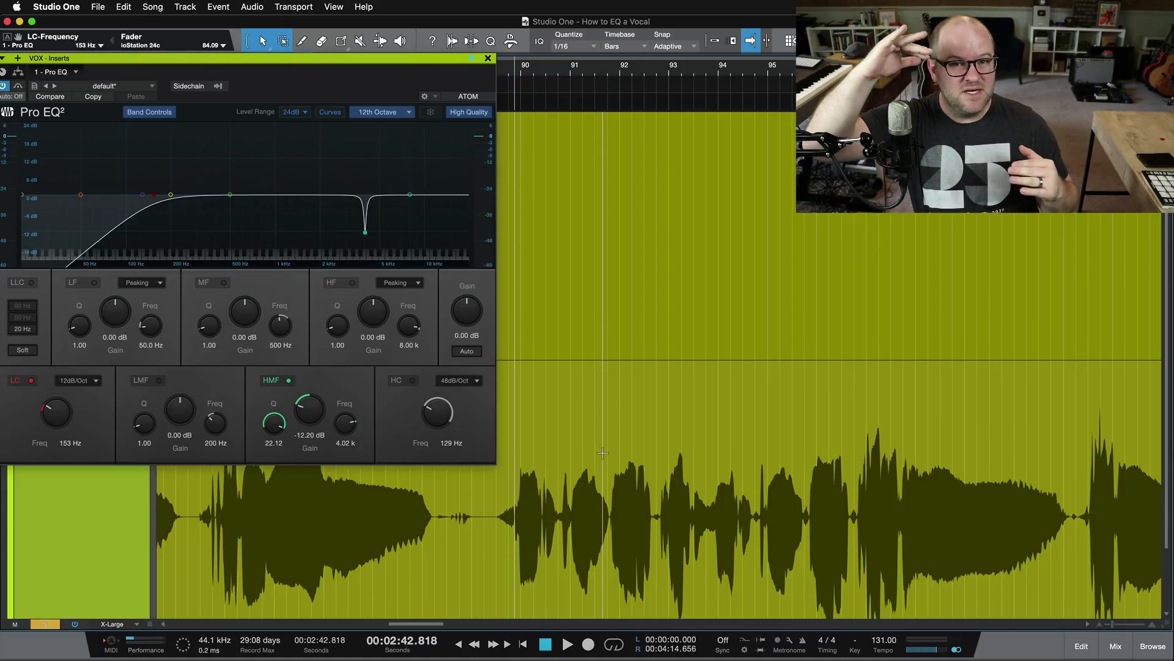
# Audition the filtered vocal in the full mix from the passage at 3:37.394
pyautogui.scroll(-10, 639, 456)
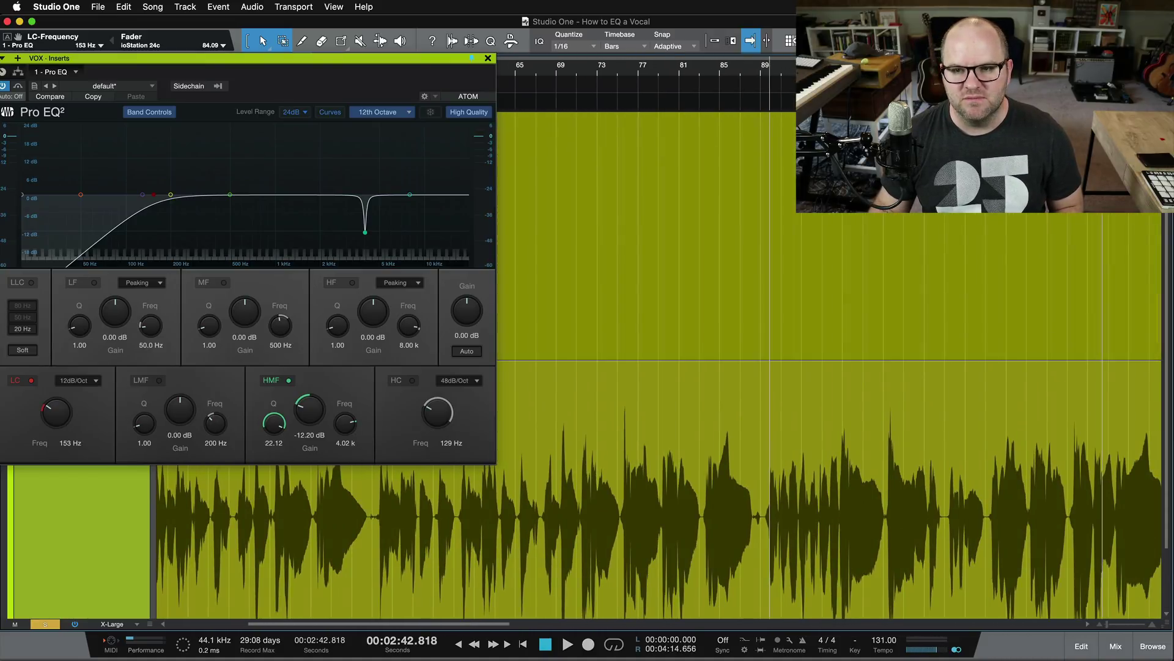
pyautogui.click(1075, 428)
pyautogui.press('space')
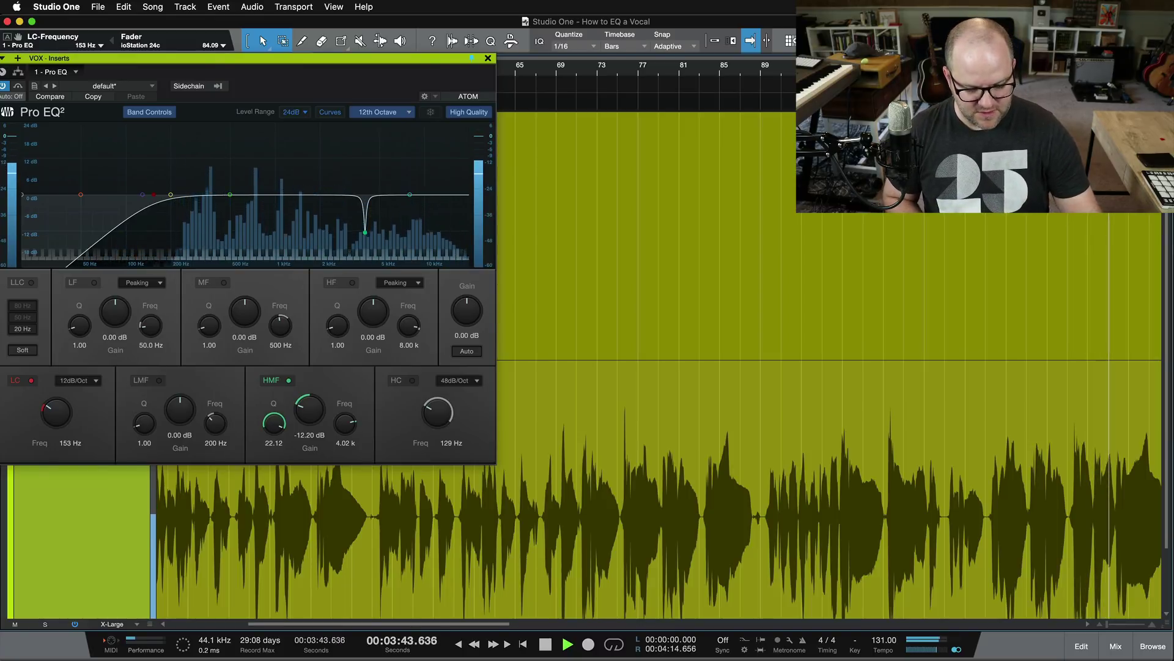
pyautogui.press('space')
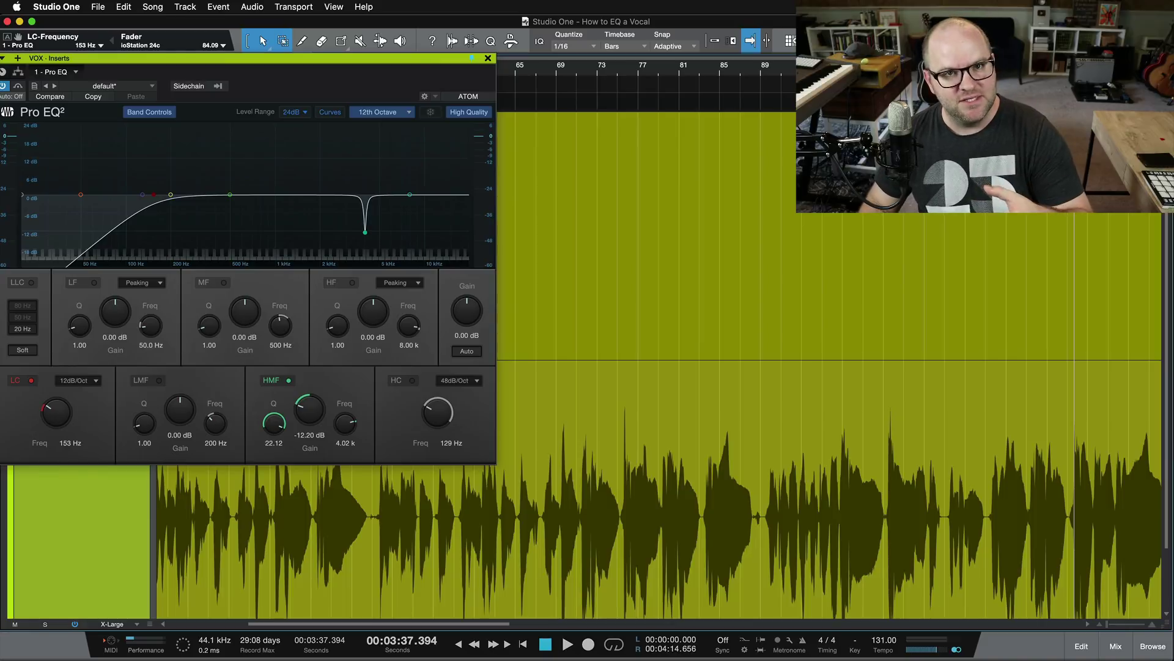
# Place the playback start at 2:42.279, enable the LMF band, and sweep an 11.31 dB boost to 434 Hz while the soloed vocal plays
pyautogui.click(765, 72)
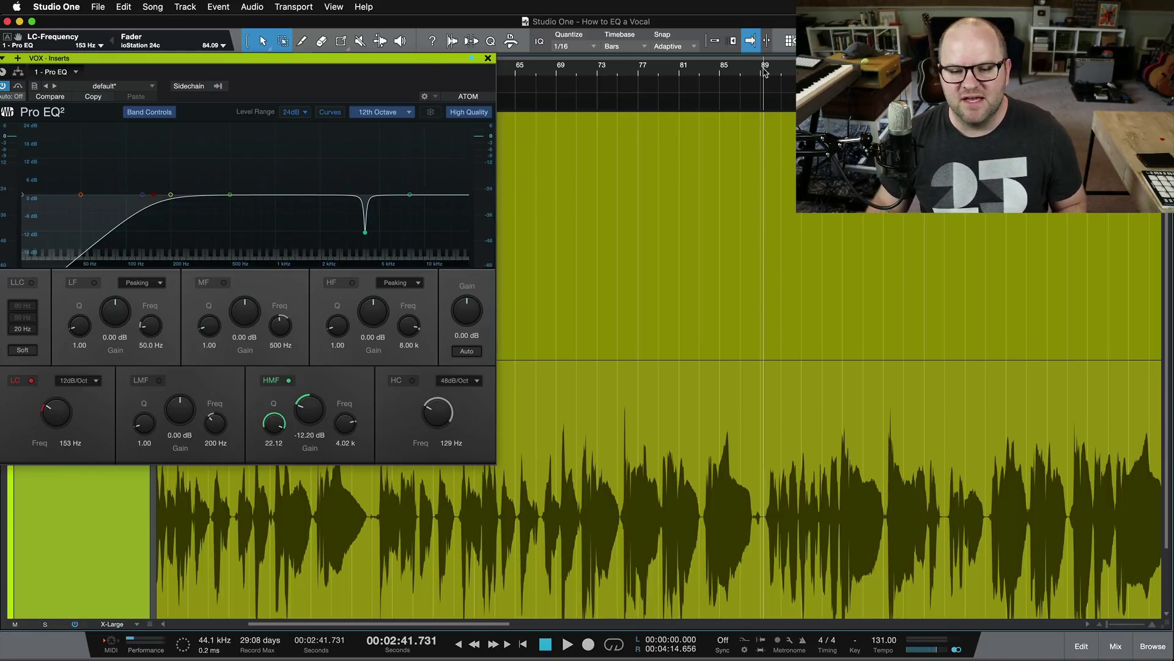
pyautogui.click(767, 72)
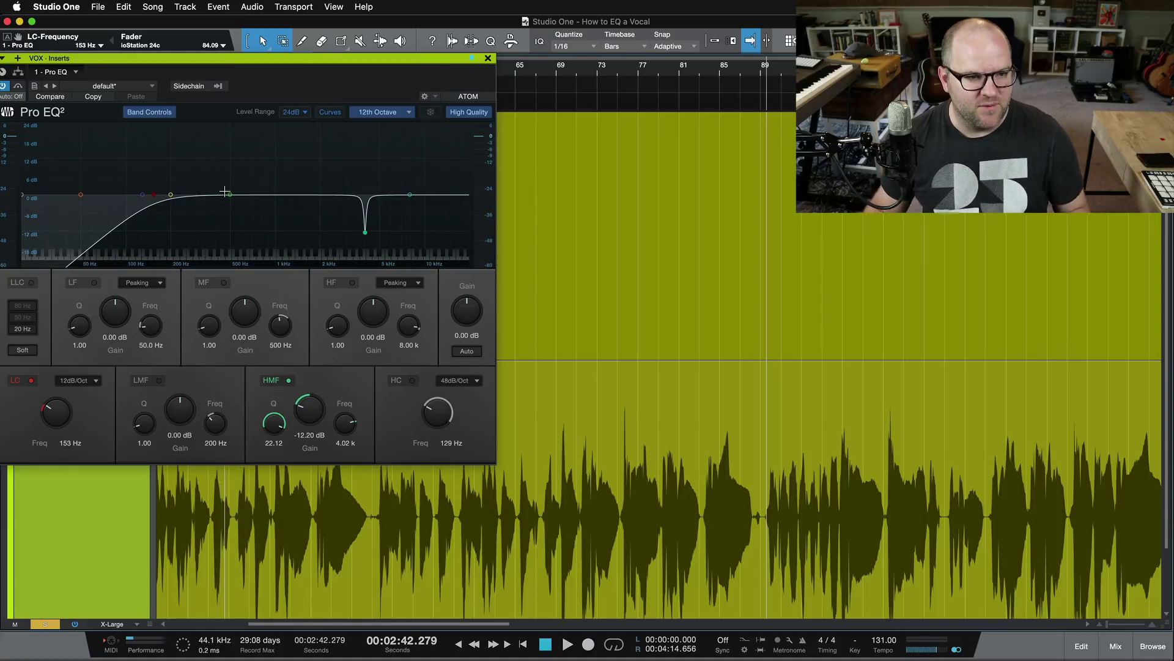
pyautogui.moveTo(171, 195)
pyautogui.mouseDown()
pyautogui.moveTo(191, 155)
pyautogui.moveTo(150, 158)
pyautogui.moveTo(188, 178)
pyautogui.moveTo(192, 196)
pyautogui.mouseUp()
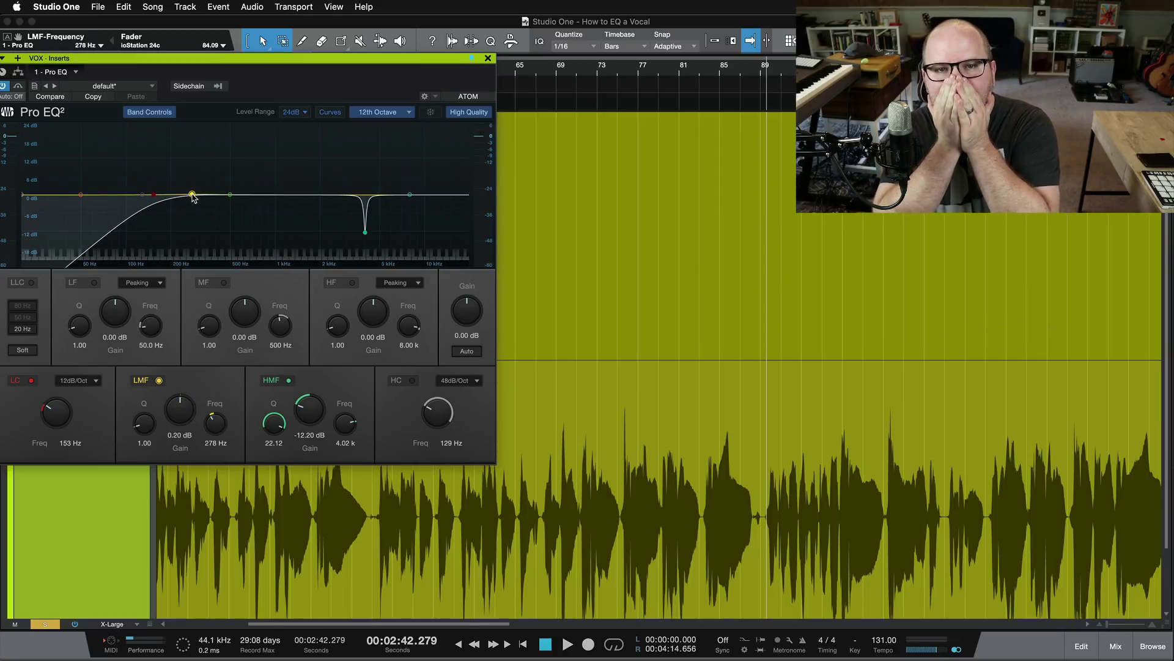
pyautogui.press('space')
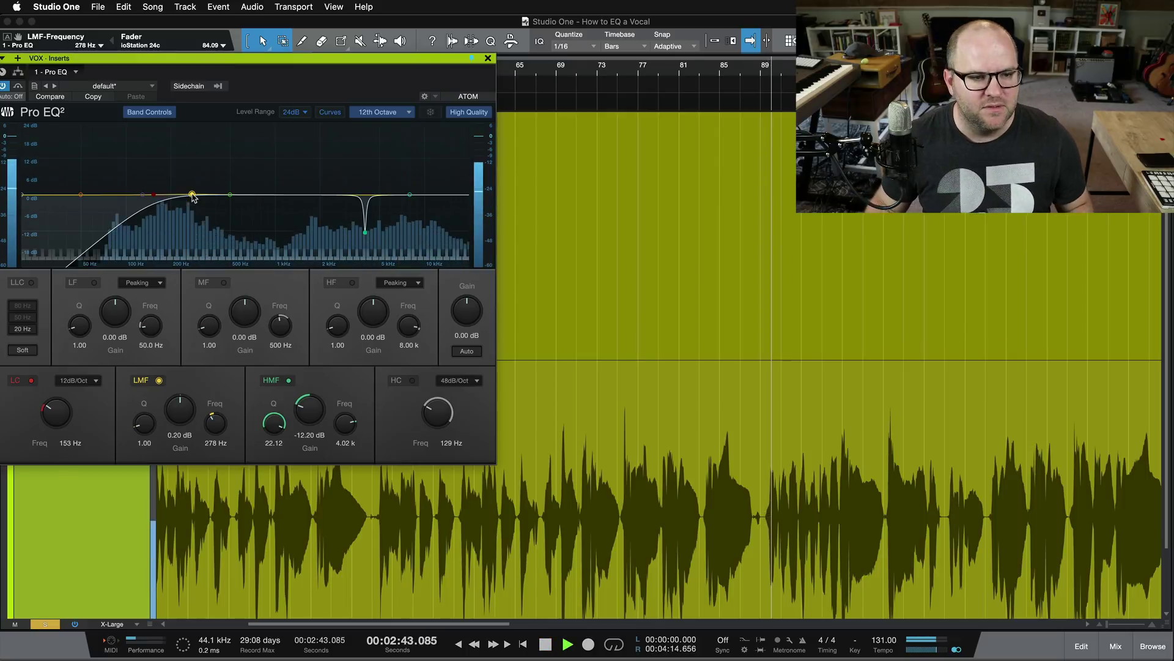
pyautogui.moveTo(192, 196); pyautogui.dragTo(223, 159)
pyautogui.press('space')
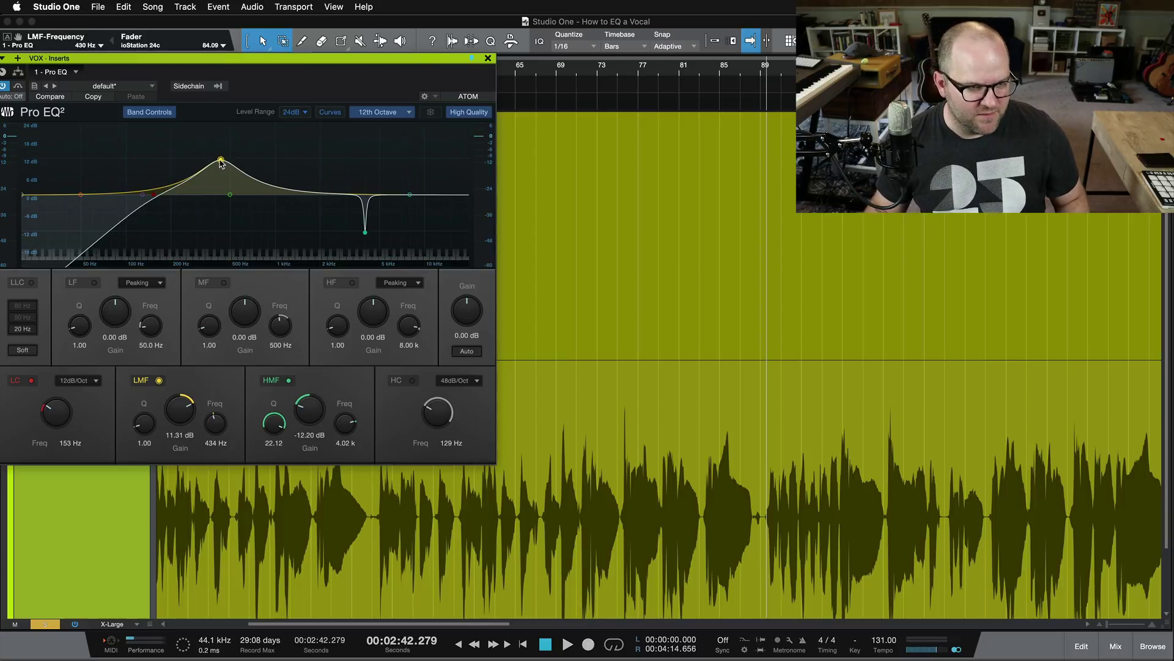
# Set the LMF Q to 1.90, try a -4.96 dB cut at 391 Hz, and ease the gain to -0.60 dB at 410 Hz
pyautogui.moveTo(220, 161); pyautogui.dragTo(216, 196)
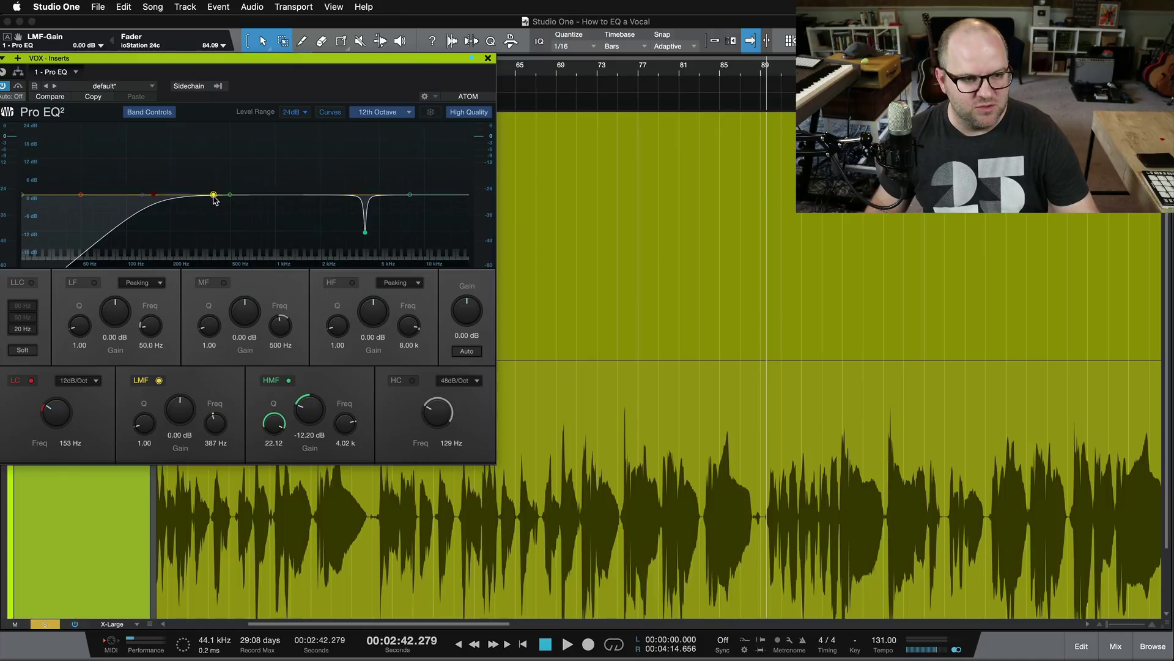
pyautogui.scroll(-5, 215, 212)
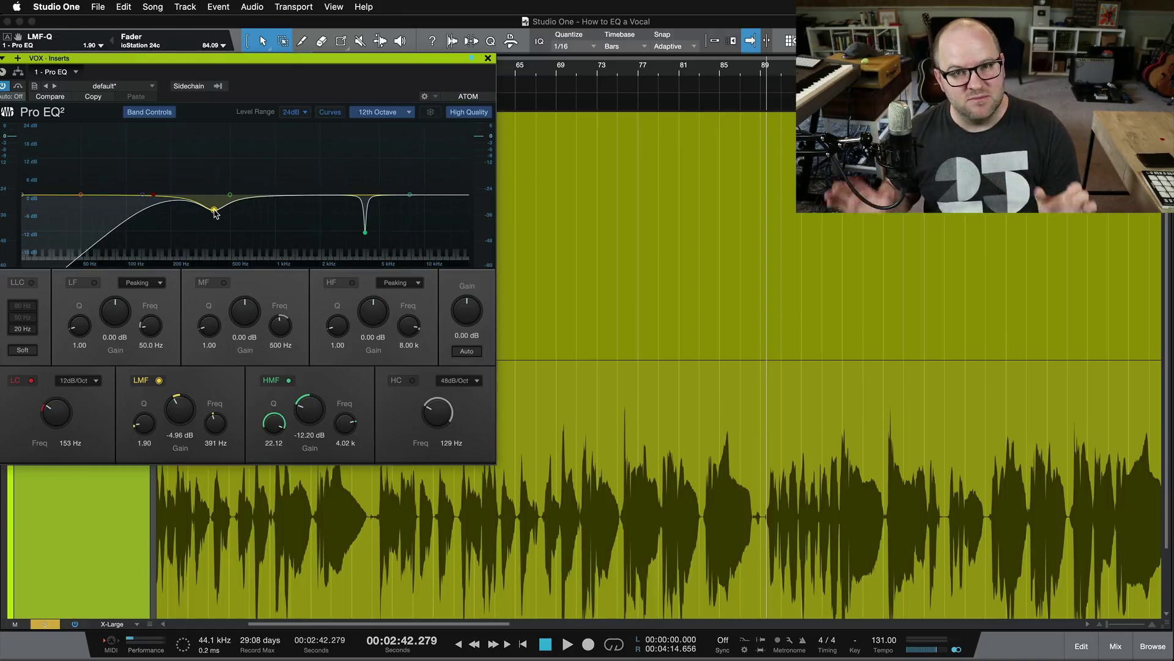
pyautogui.moveTo(214, 213); pyautogui.dragTo(219, 198)
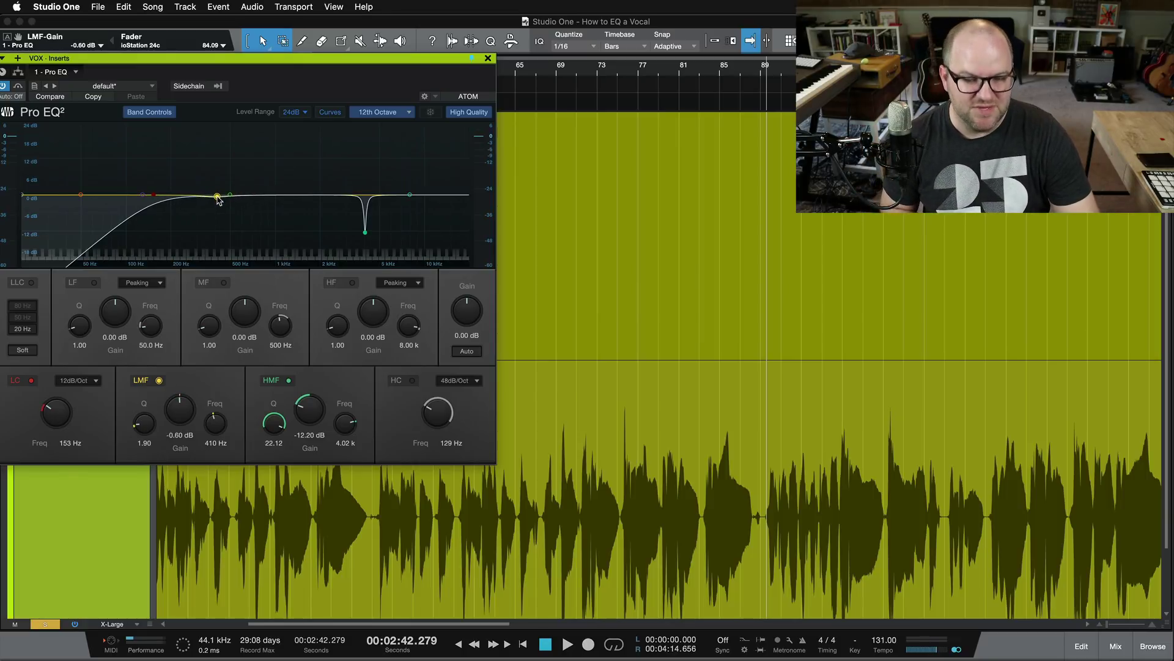
# Sweep the LMF cut during playback and bring it to -0.99 dB at 265 Hz
pyautogui.press('space')
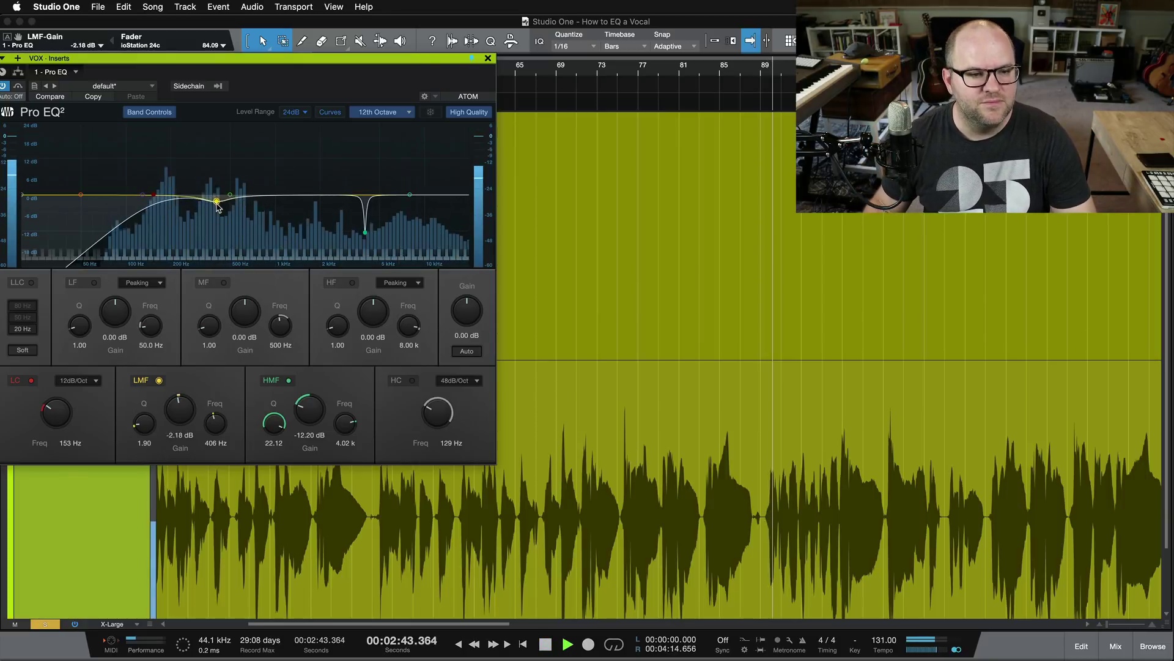
pyautogui.moveTo(218, 198); pyautogui.dragTo(224, 231)
pyautogui.press('space')
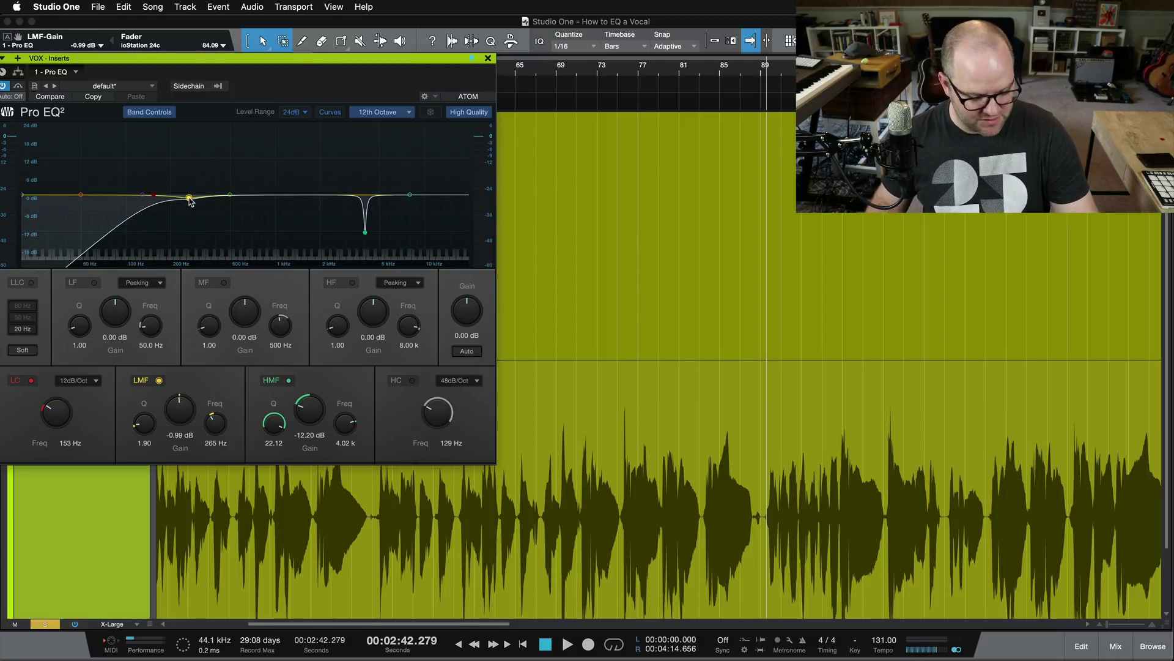
# Deepen the LMF cut to -3.97 dB at 268 Hz during playback and audition it in the full mix with solo off
pyautogui.press('space')
pyautogui.moveTo(191, 202)
pyautogui.mouseDown()
pyautogui.moveTo(187, 145)
pyautogui.moveTo(190, 210)
pyautogui.mouseUp()
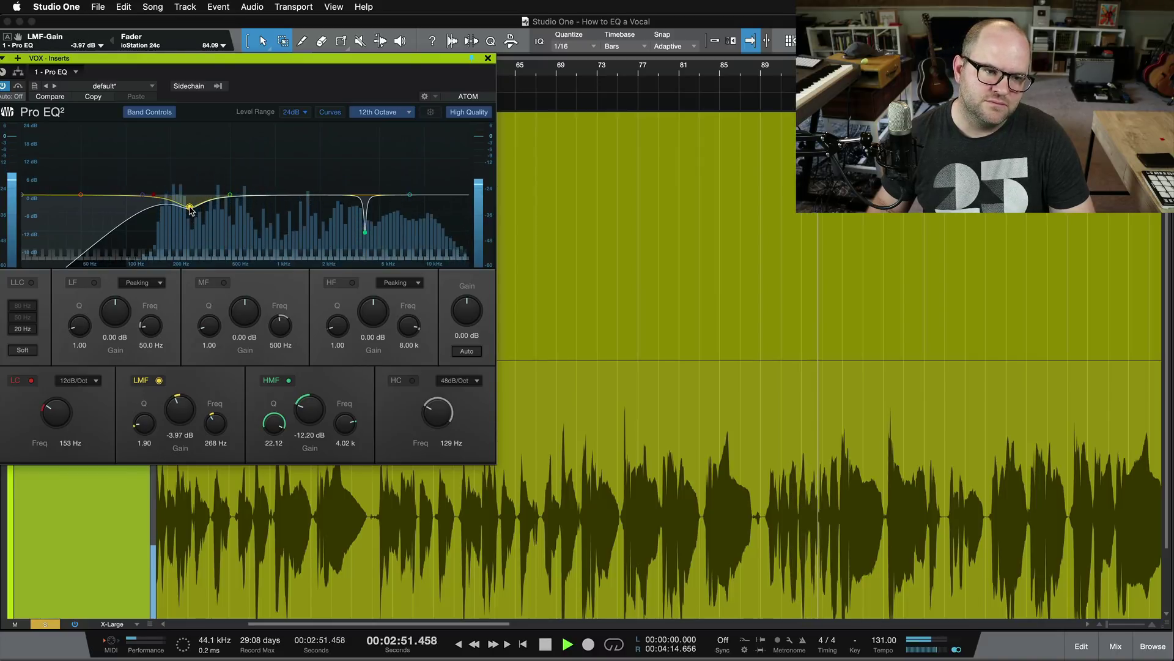
pyautogui.press('space')
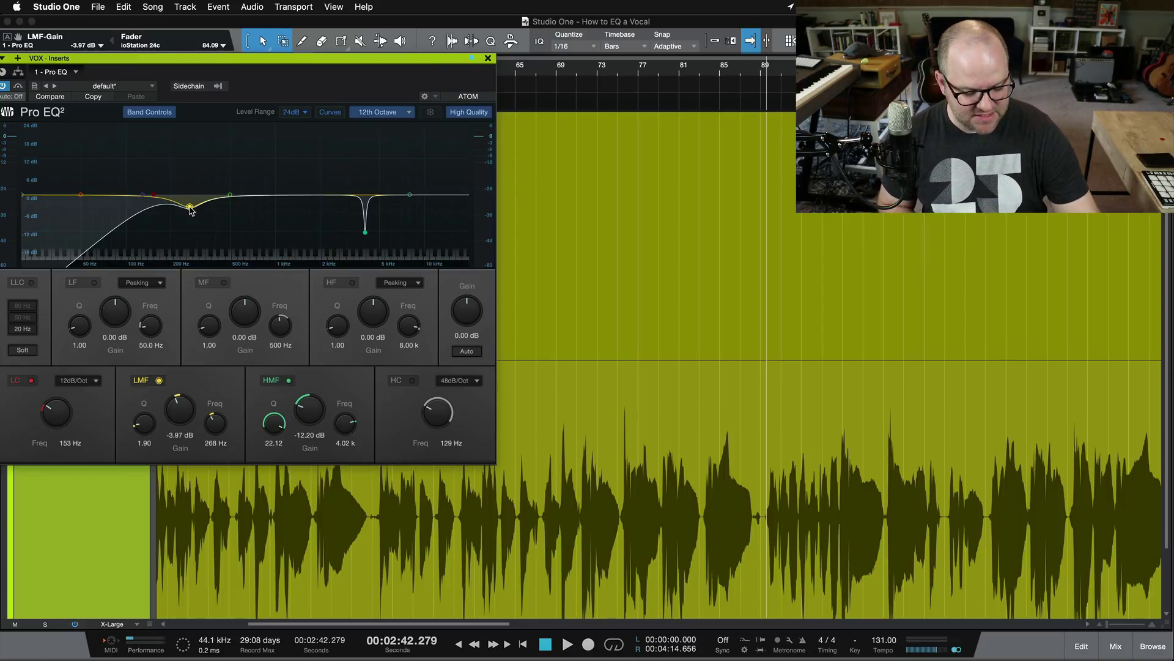
pyautogui.press('space')
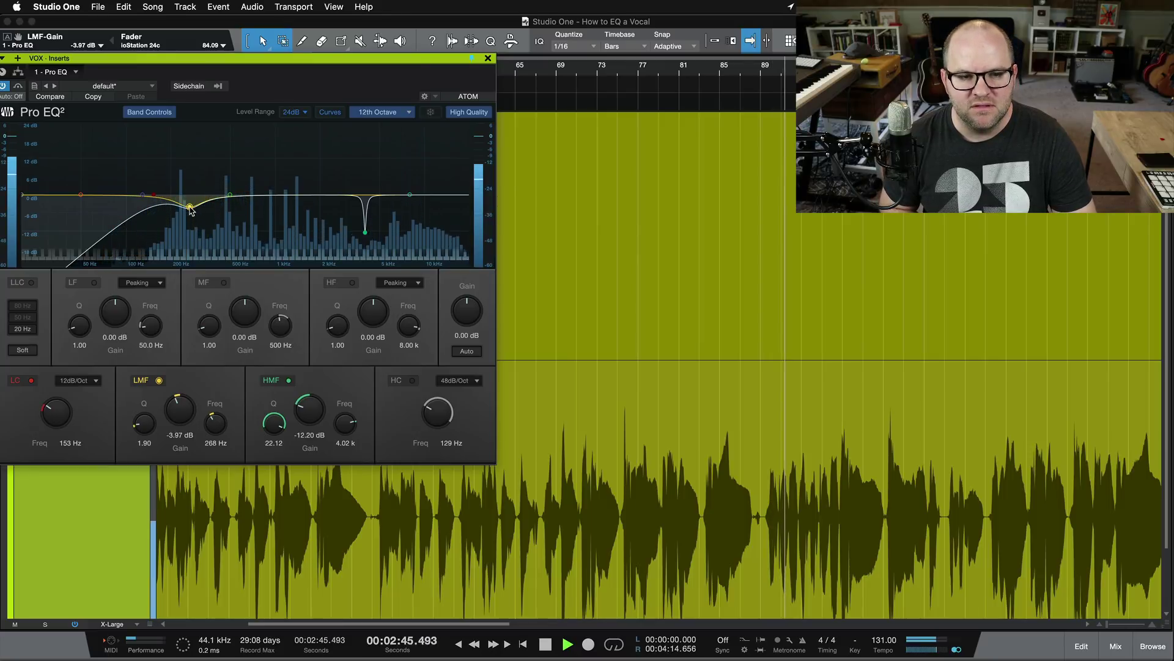
pyautogui.press('space')
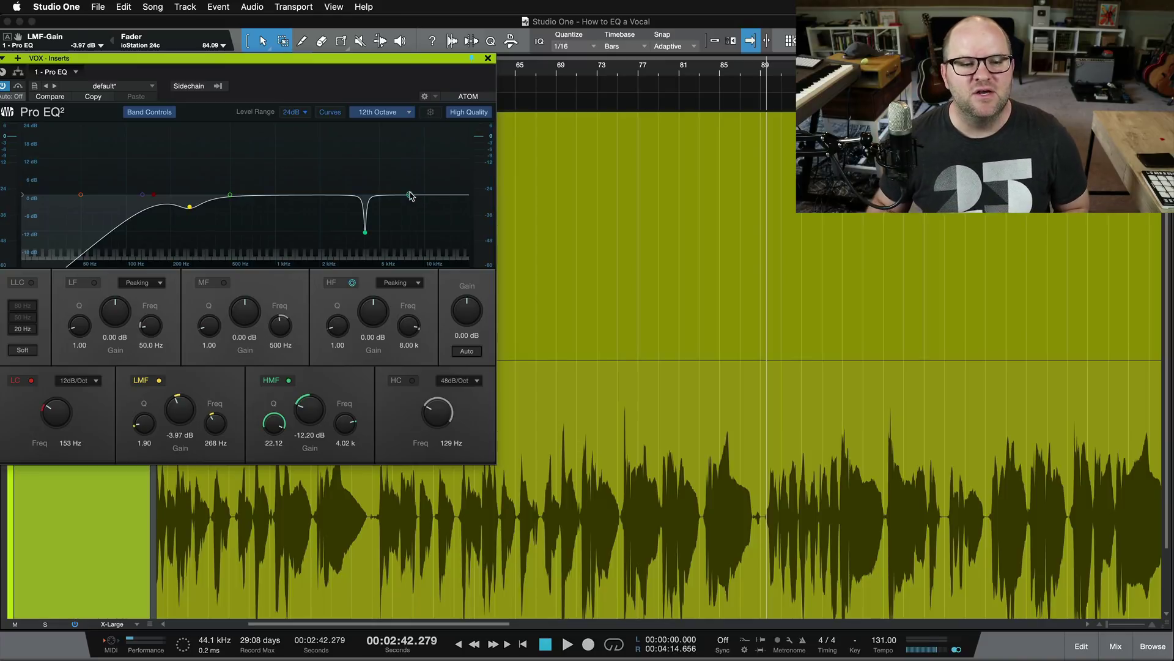
# Enable the HF band and boost it 2.38 dB at 11.25 kHz while the soloed vocal plays
pyautogui.moveTo(409, 194)
pyautogui.mouseDown()
pyautogui.moveTo(425, 183)
pyautogui.moveTo(398, 185)
pyautogui.moveTo(425, 197)
pyautogui.mouseUp()
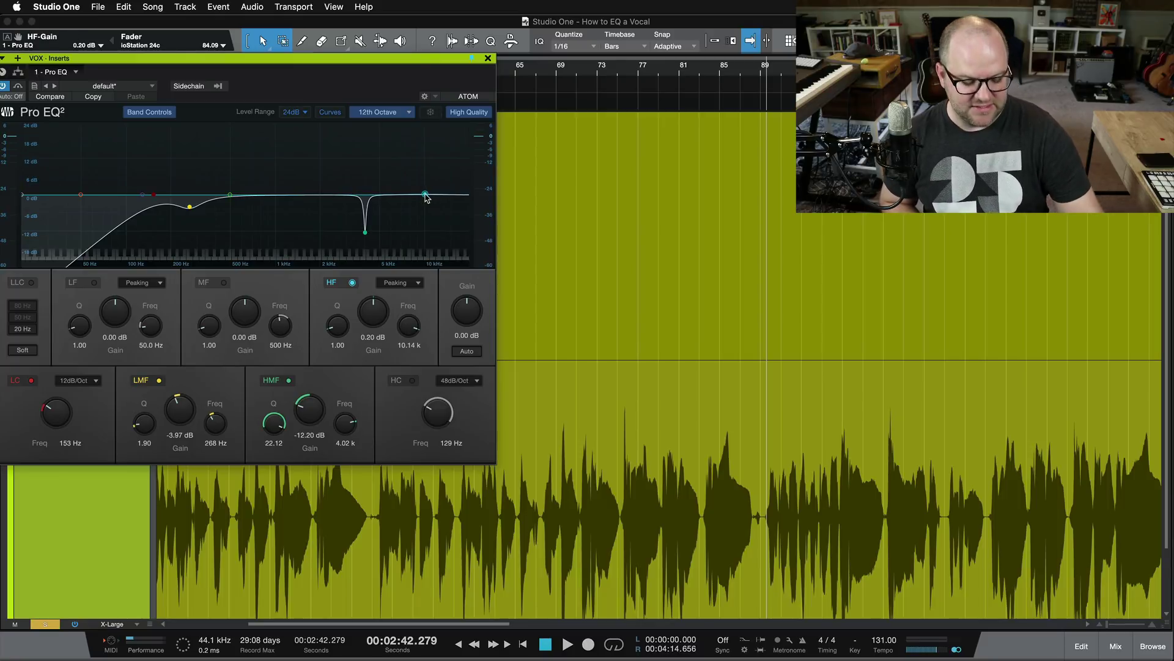
pyautogui.press('space')
pyautogui.moveTo(427, 196)
pyautogui.mouseDown()
pyautogui.moveTo(444, 186)
pyautogui.moveTo(451, 154)
pyautogui.moveTo(428, 152)
pyautogui.moveTo(447, 170)
pyautogui.moveTo(444, 191)
pyautogui.moveTo(451, 183)
pyautogui.moveTo(424, 184)
pyautogui.moveTo(433, 190)
pyautogui.mouseUp()
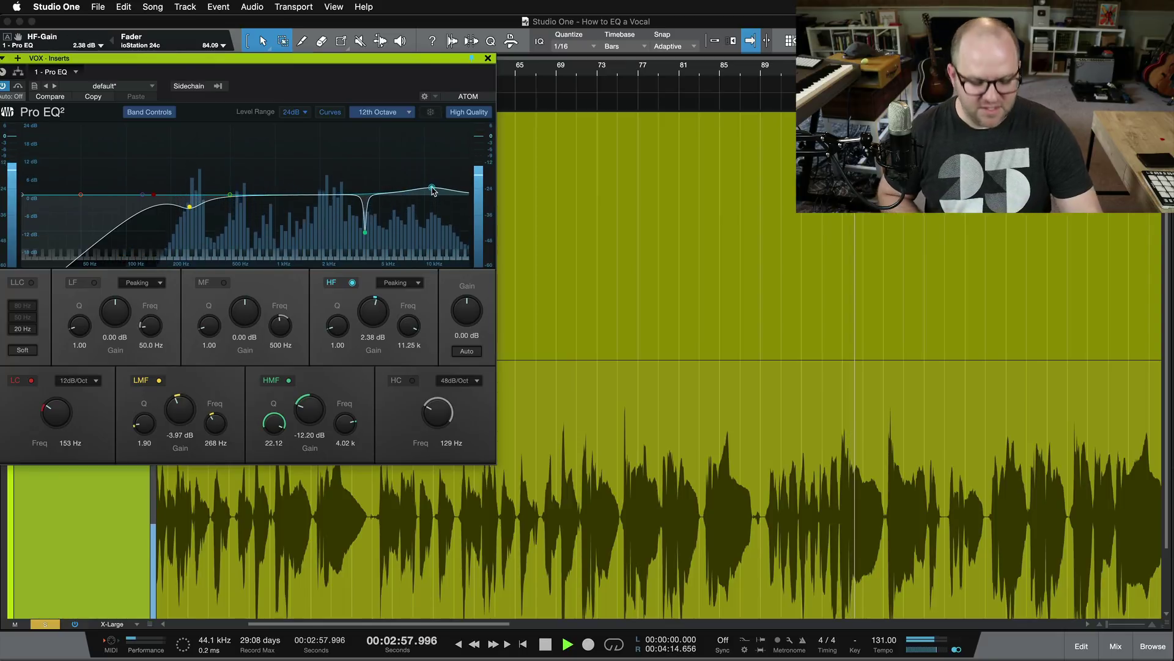
pyautogui.press('space')
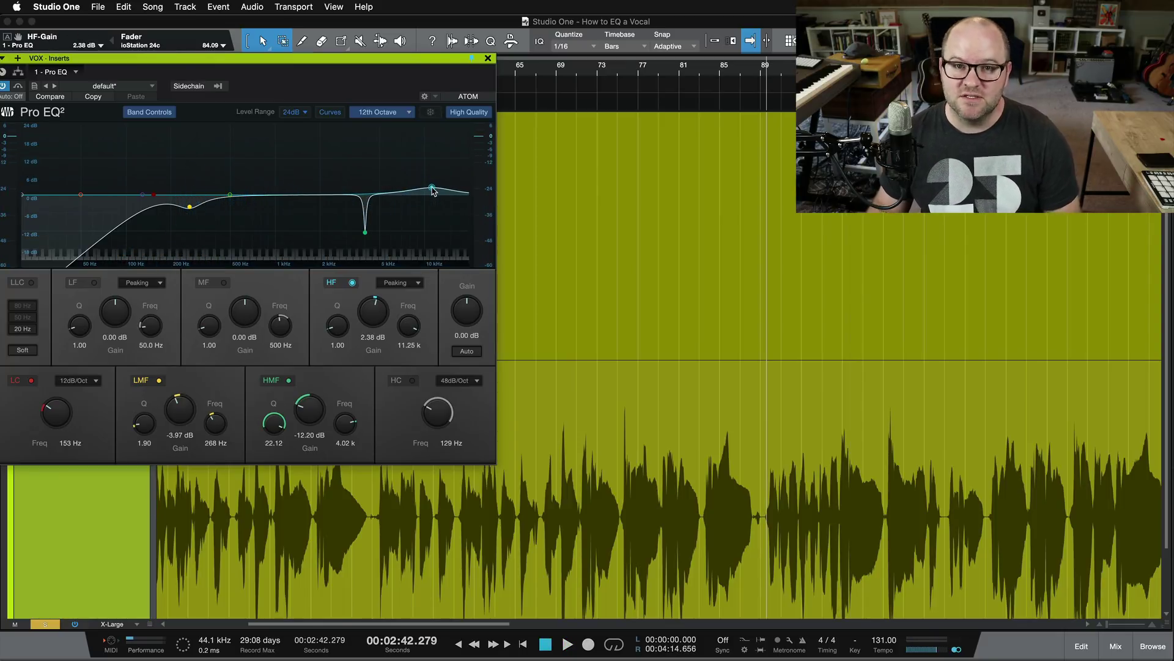